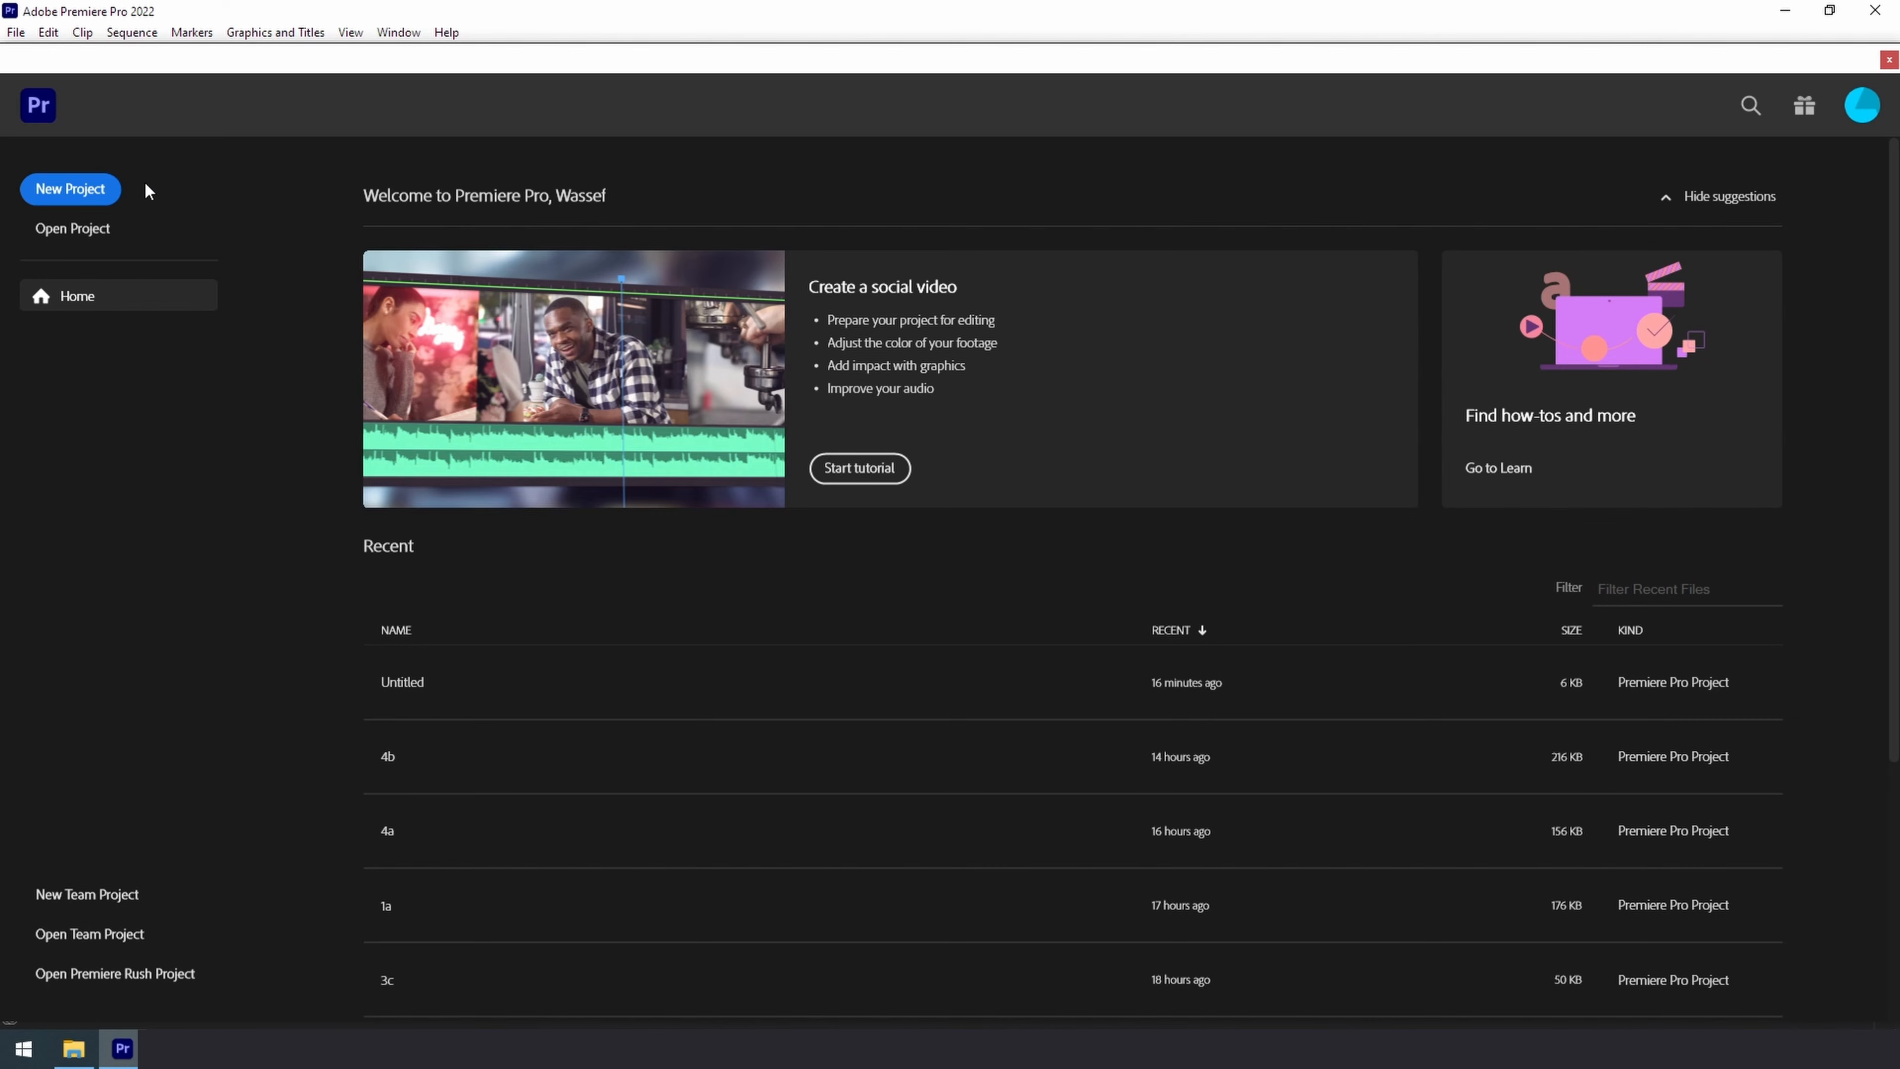
Step: Create a new project named Untitled, replacing the existing project of the same name
{"action": "left_click", "coordinate": [71, 188]}
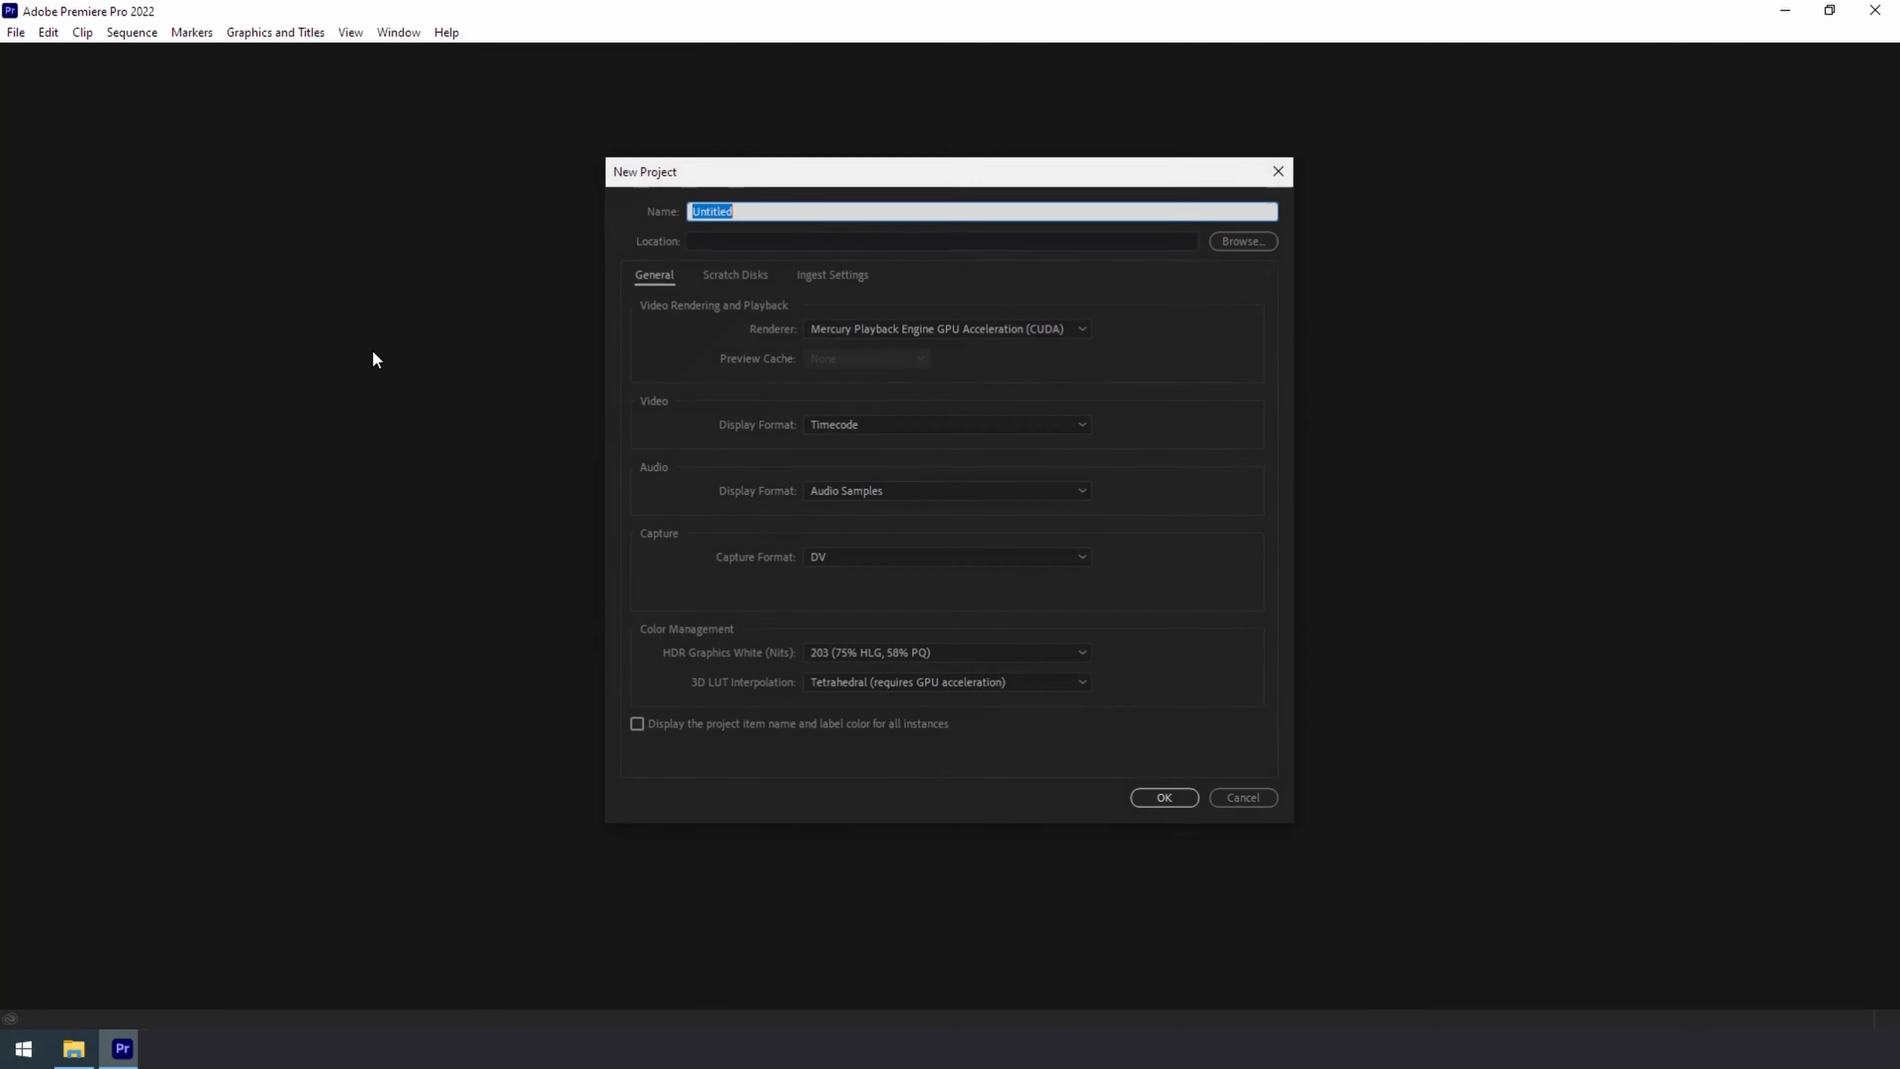
{"action": "left_click", "coordinate": [1188, 798]}
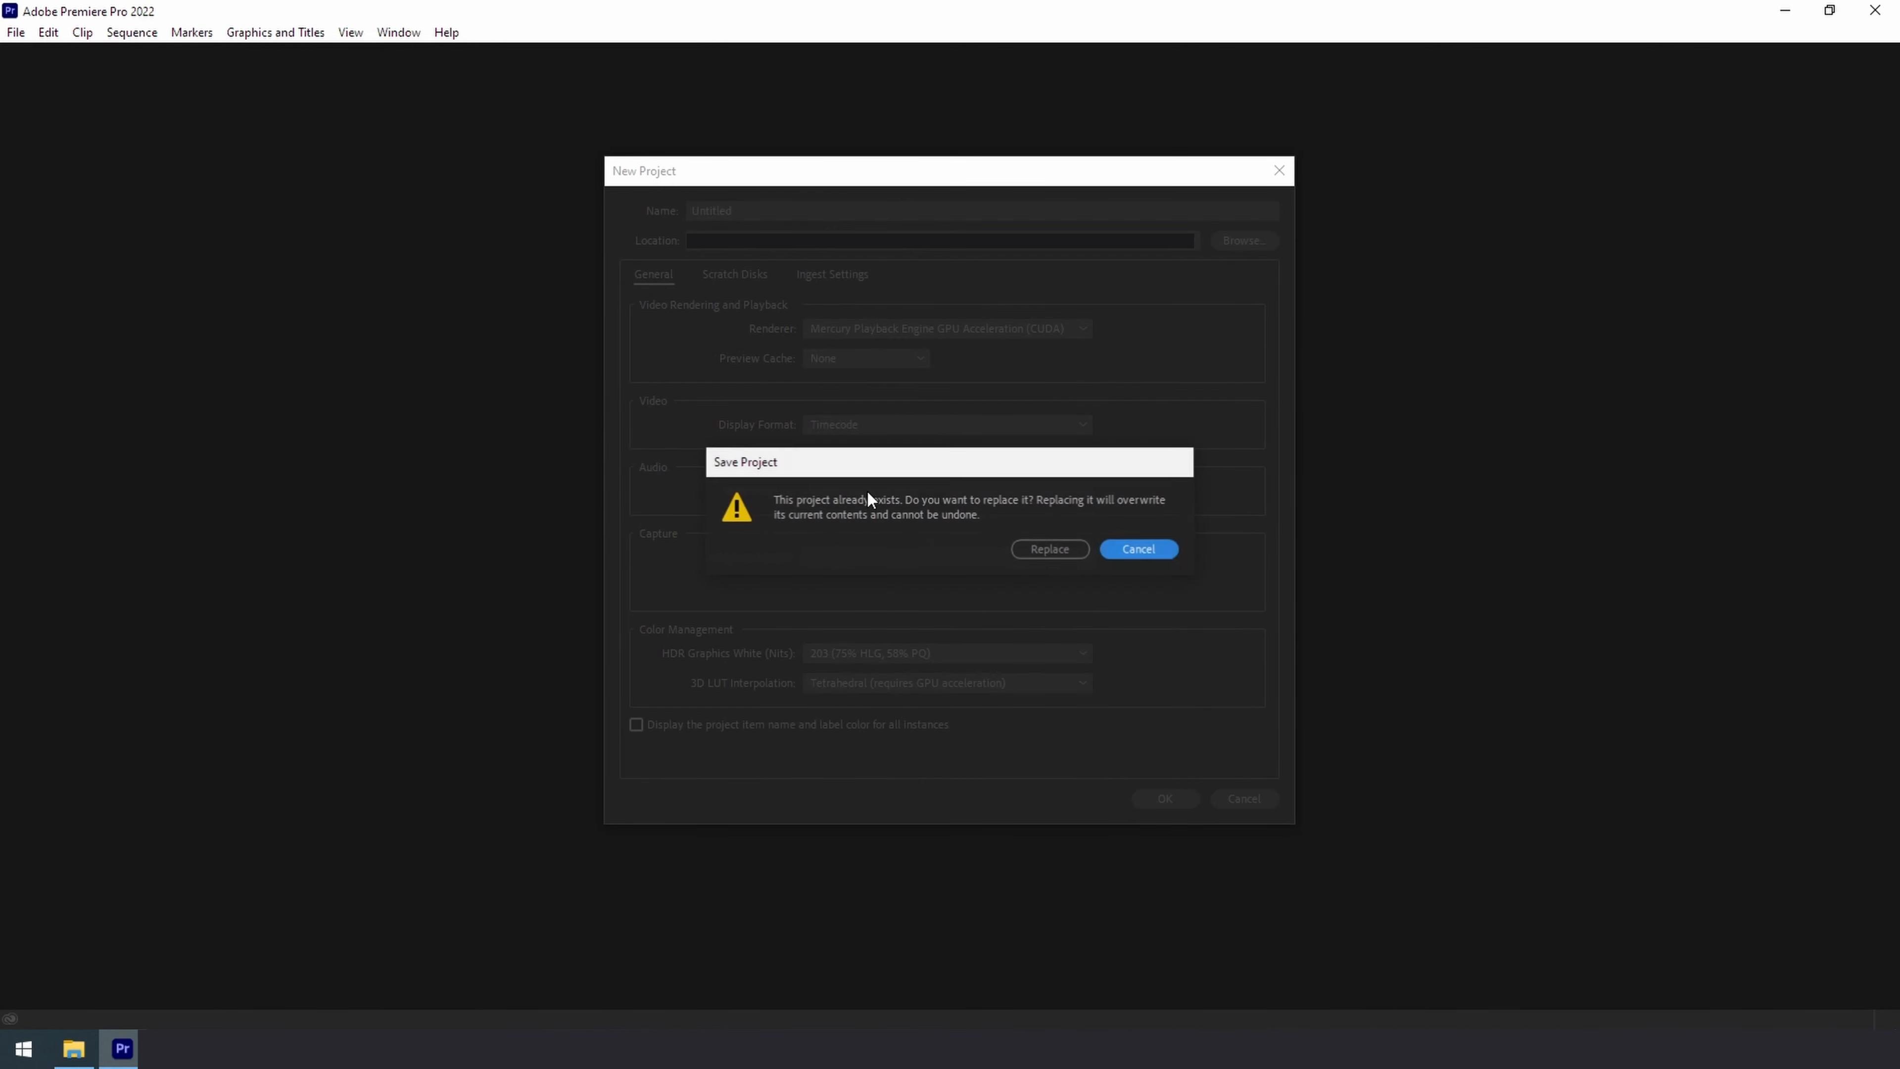
{"action": "left_click", "coordinate": [1075, 549]}
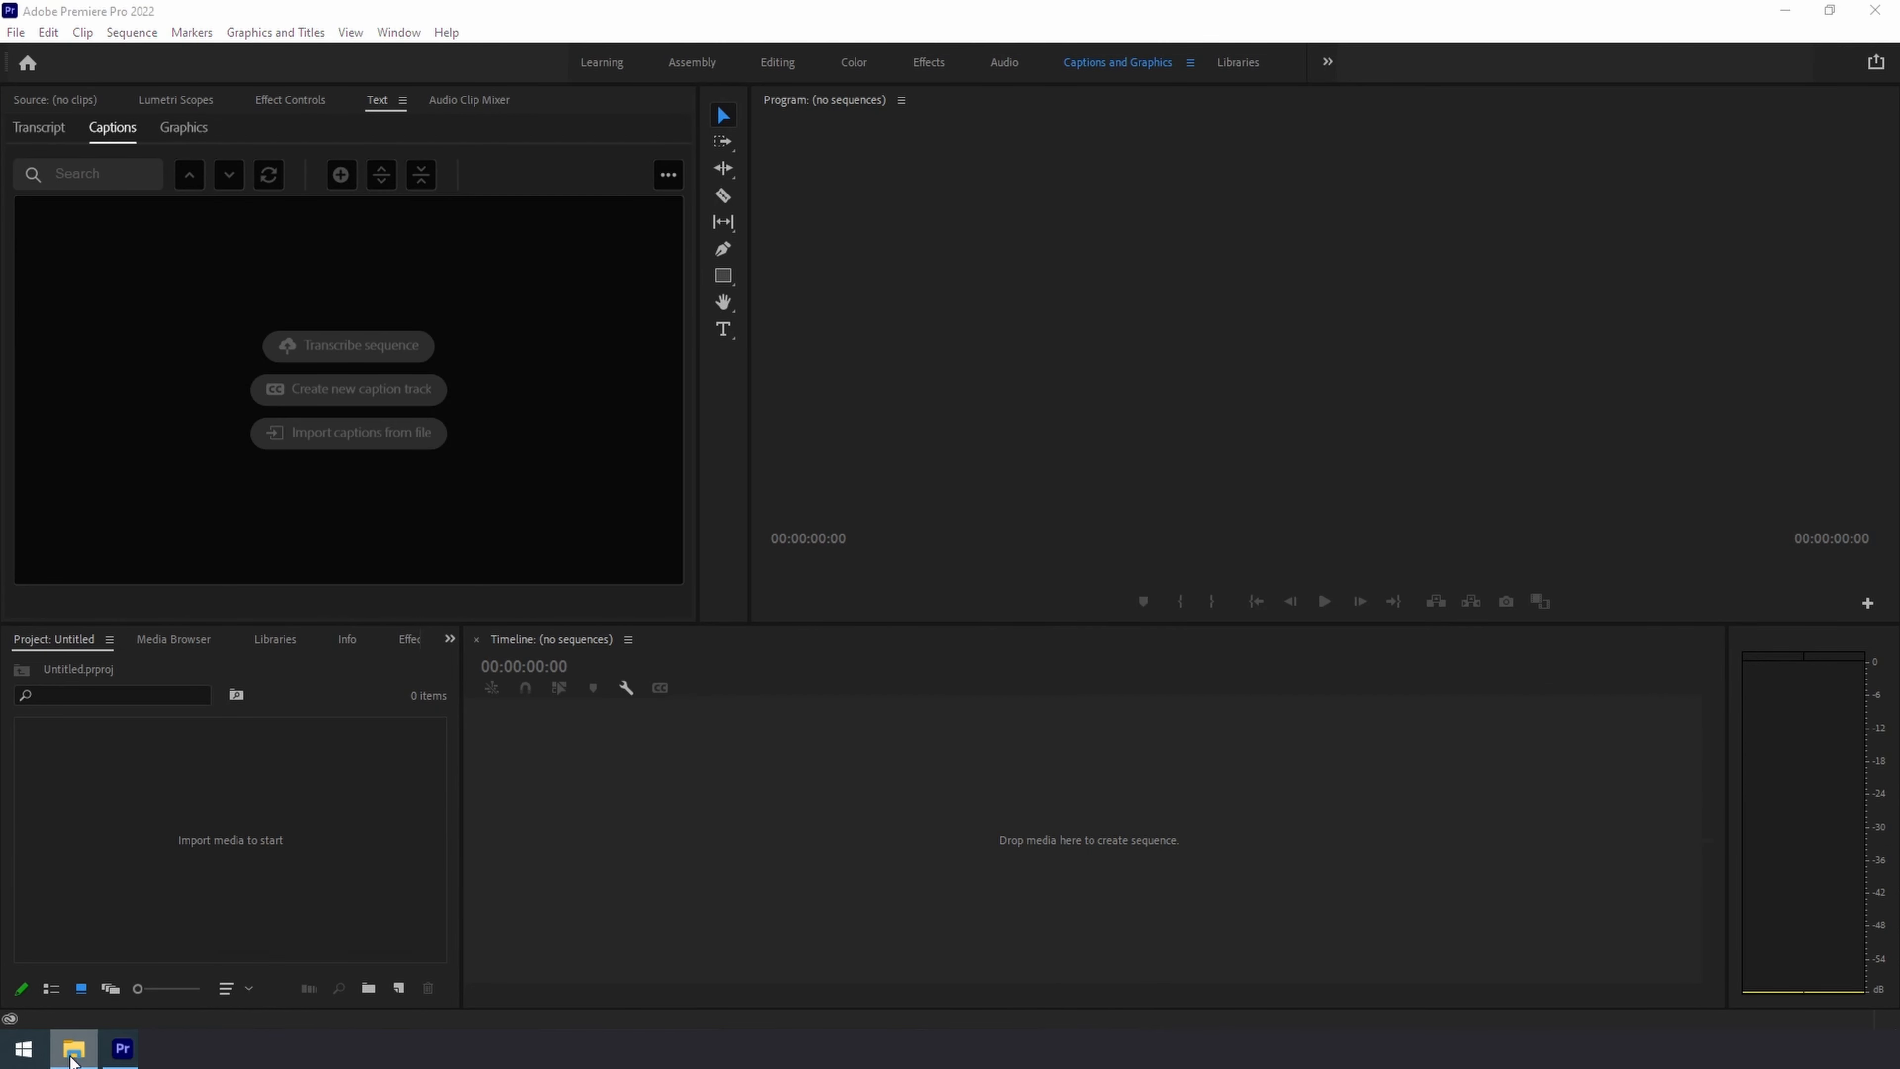
Step: Bring Dell XPS Unboxing.mp4 from New folder into the empty timeline as a new sequence
{"action": "left_click", "coordinate": [73, 1048]}
{"action": "left_click_drag", "start_coordinate": [310, 470], "coordinate": [890, 902]}
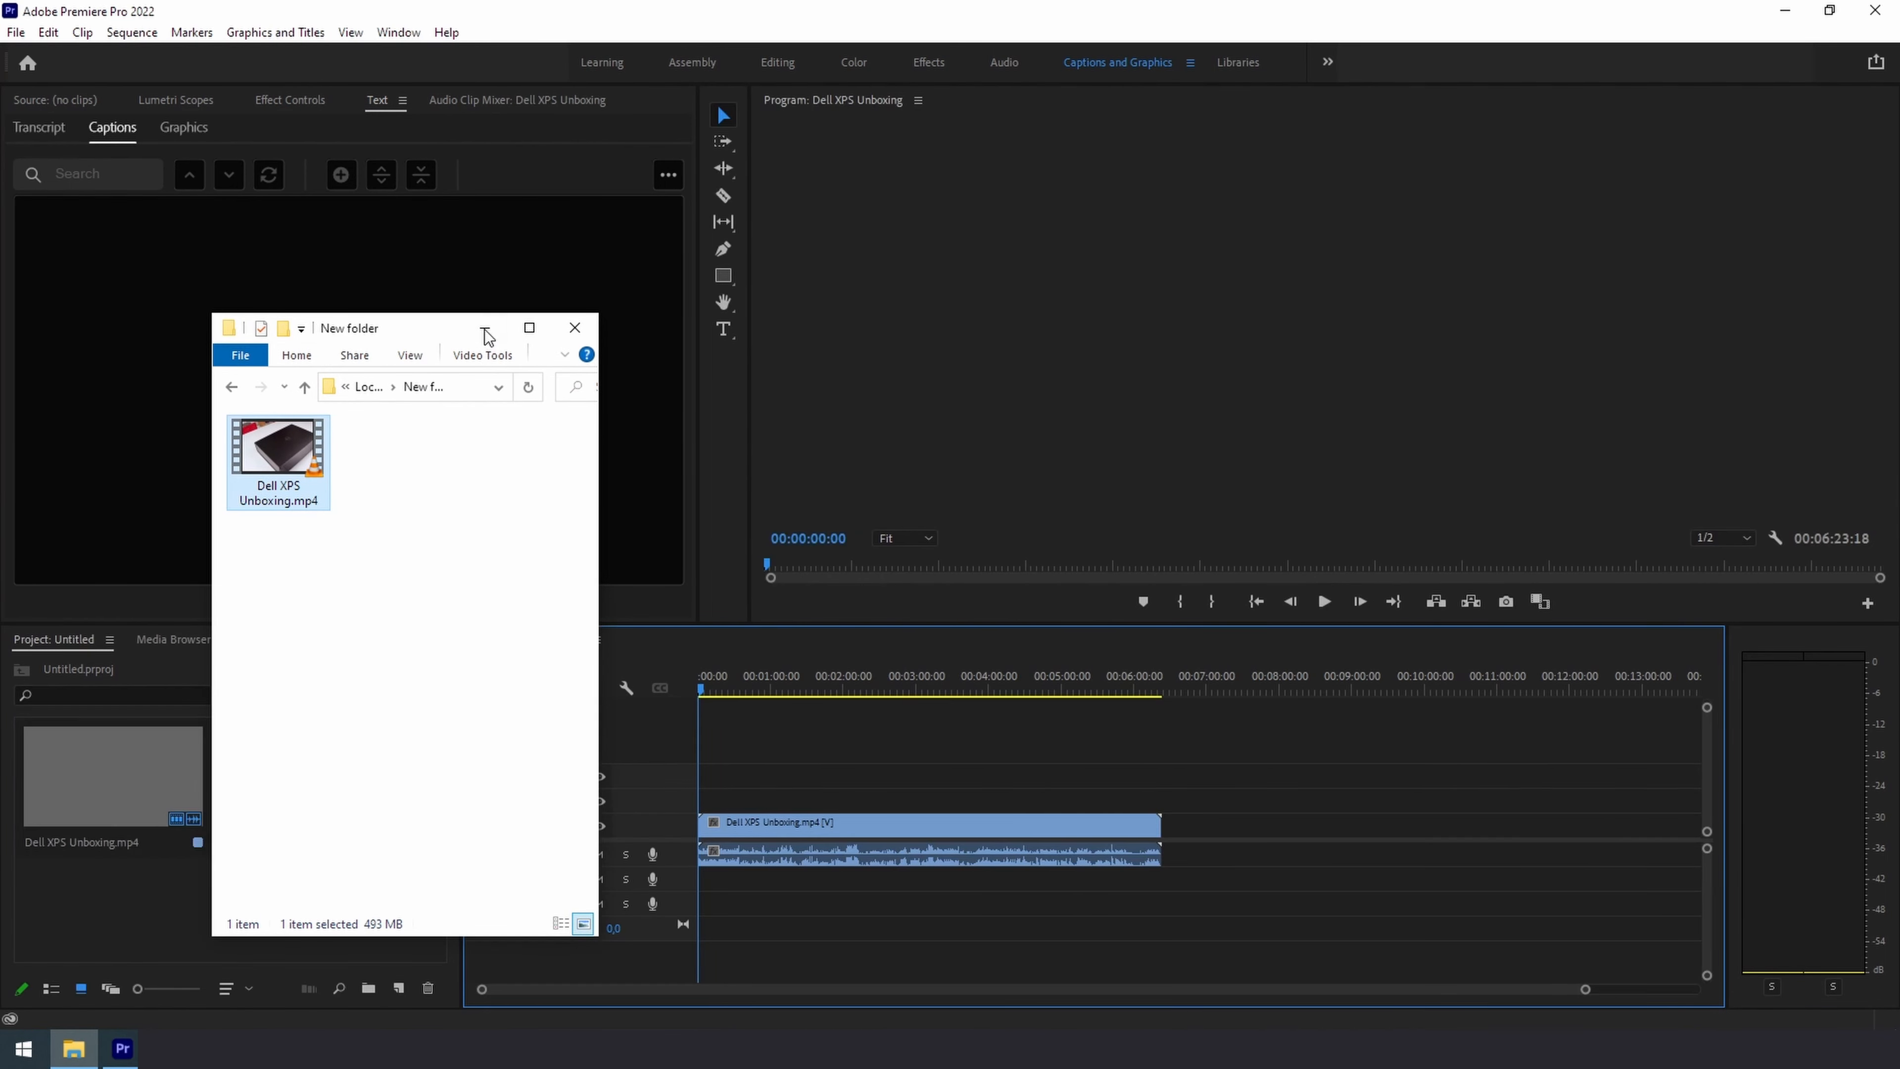
{"action": "left_click", "coordinate": [485, 329]}
Step: Look through the Learning, Editing, Color and Effects workspaces and settle on the Captions and Graphics workspace
{"action": "left_click", "coordinate": [602, 63]}
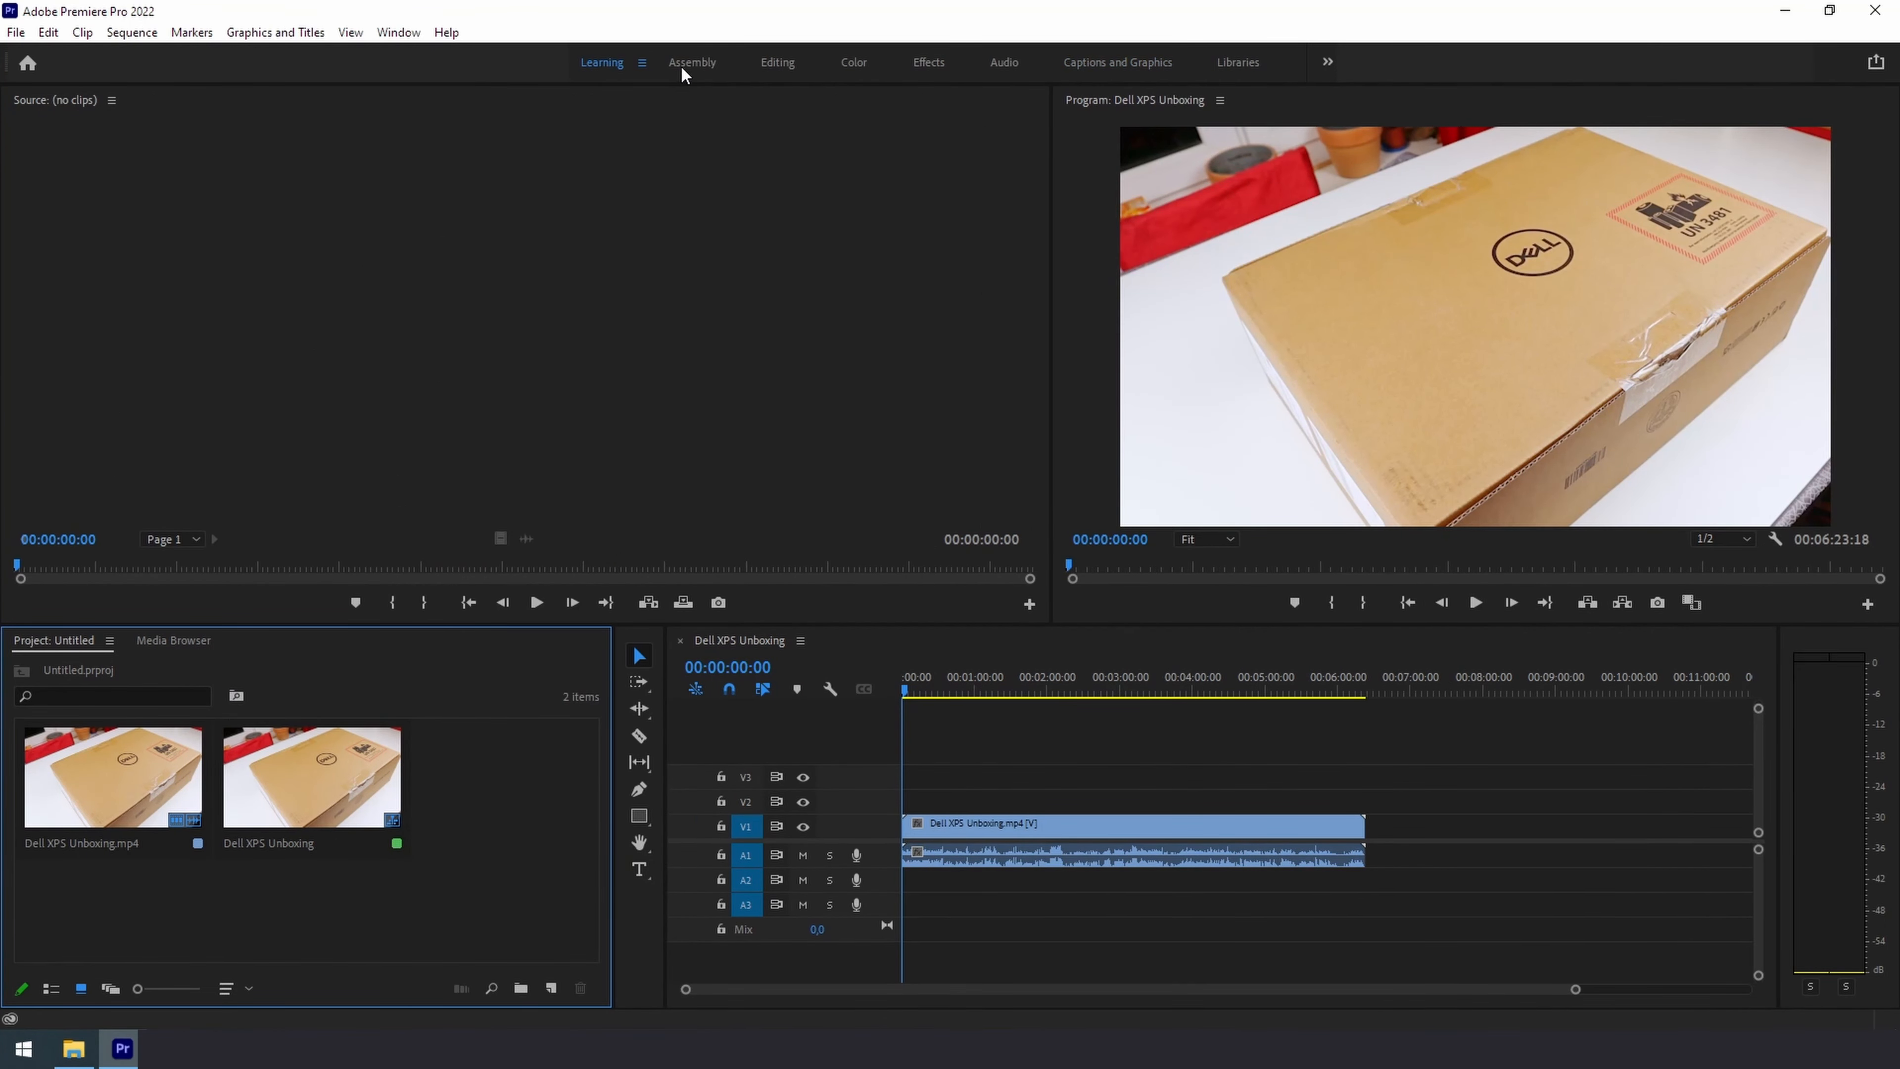
{"action": "left_click", "coordinate": [777, 62]}
{"action": "left_click", "coordinate": [855, 66]}
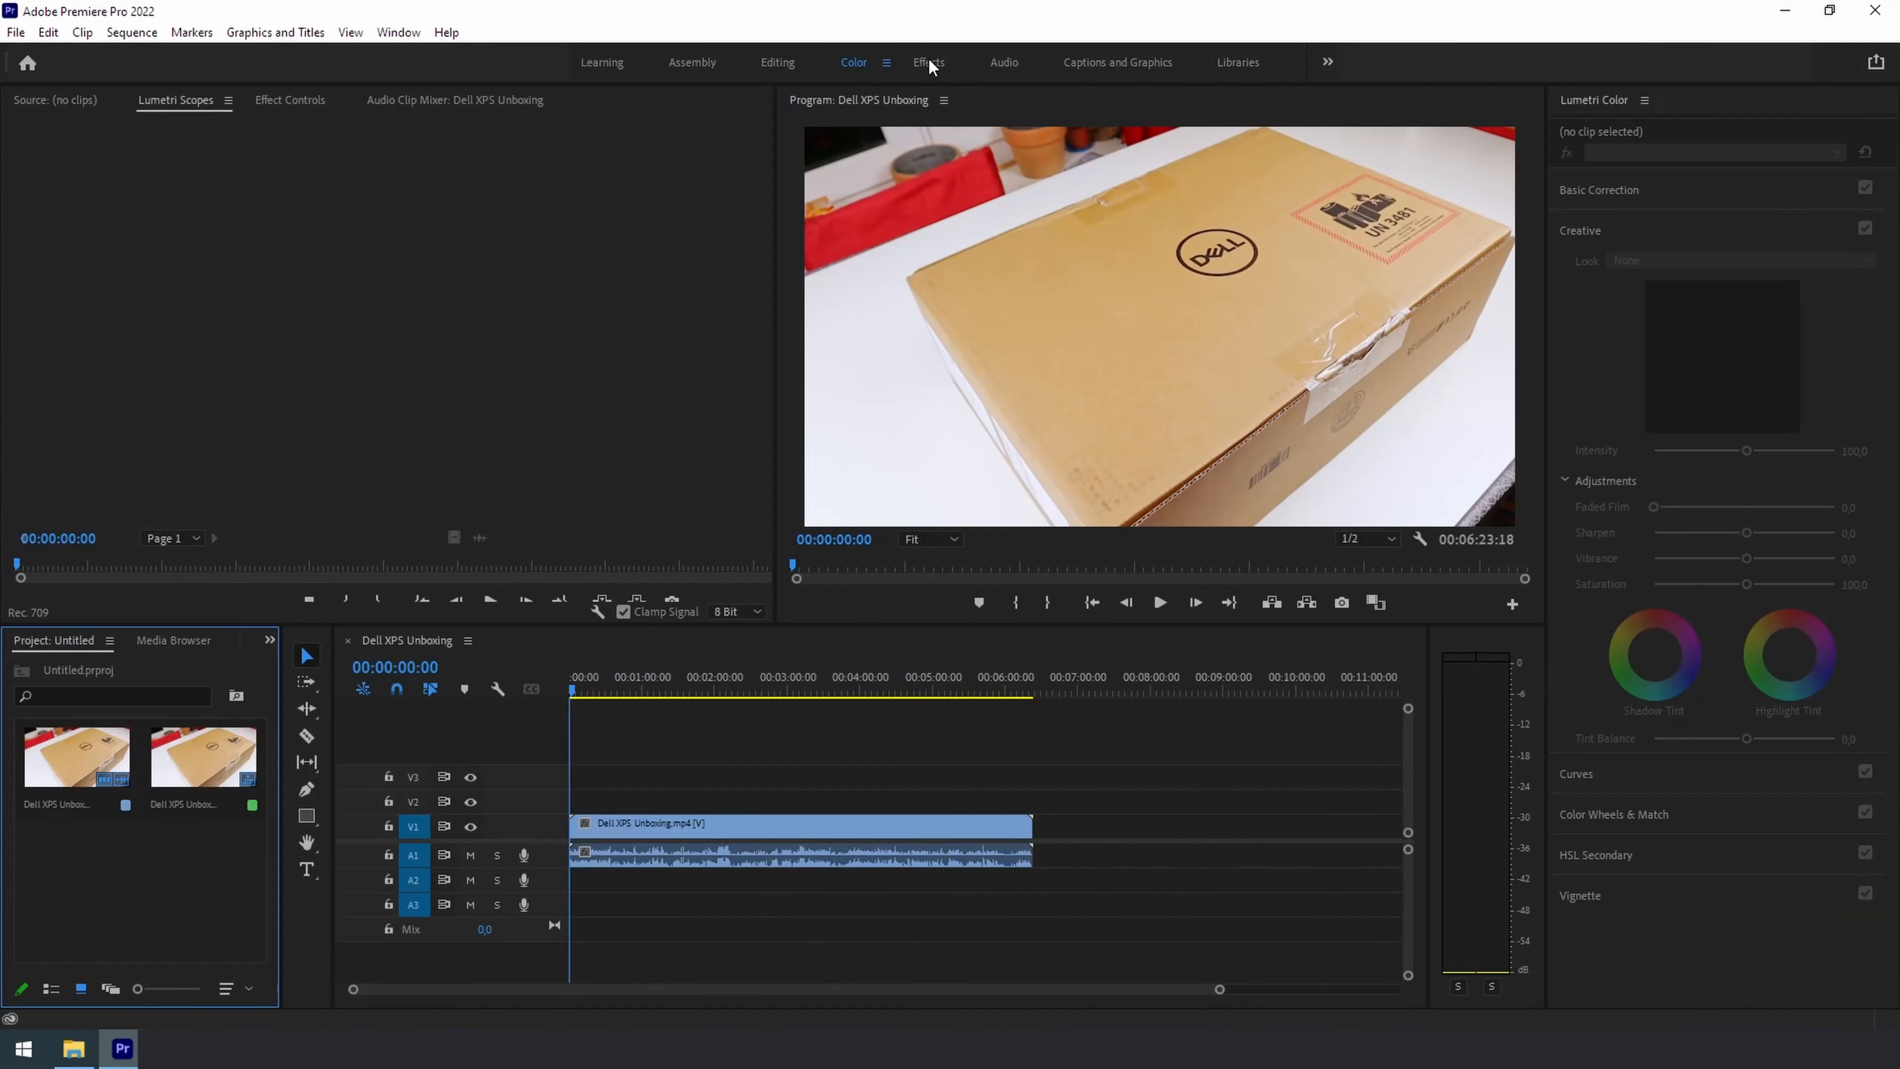
{"action": "left_click", "coordinate": [932, 63]}
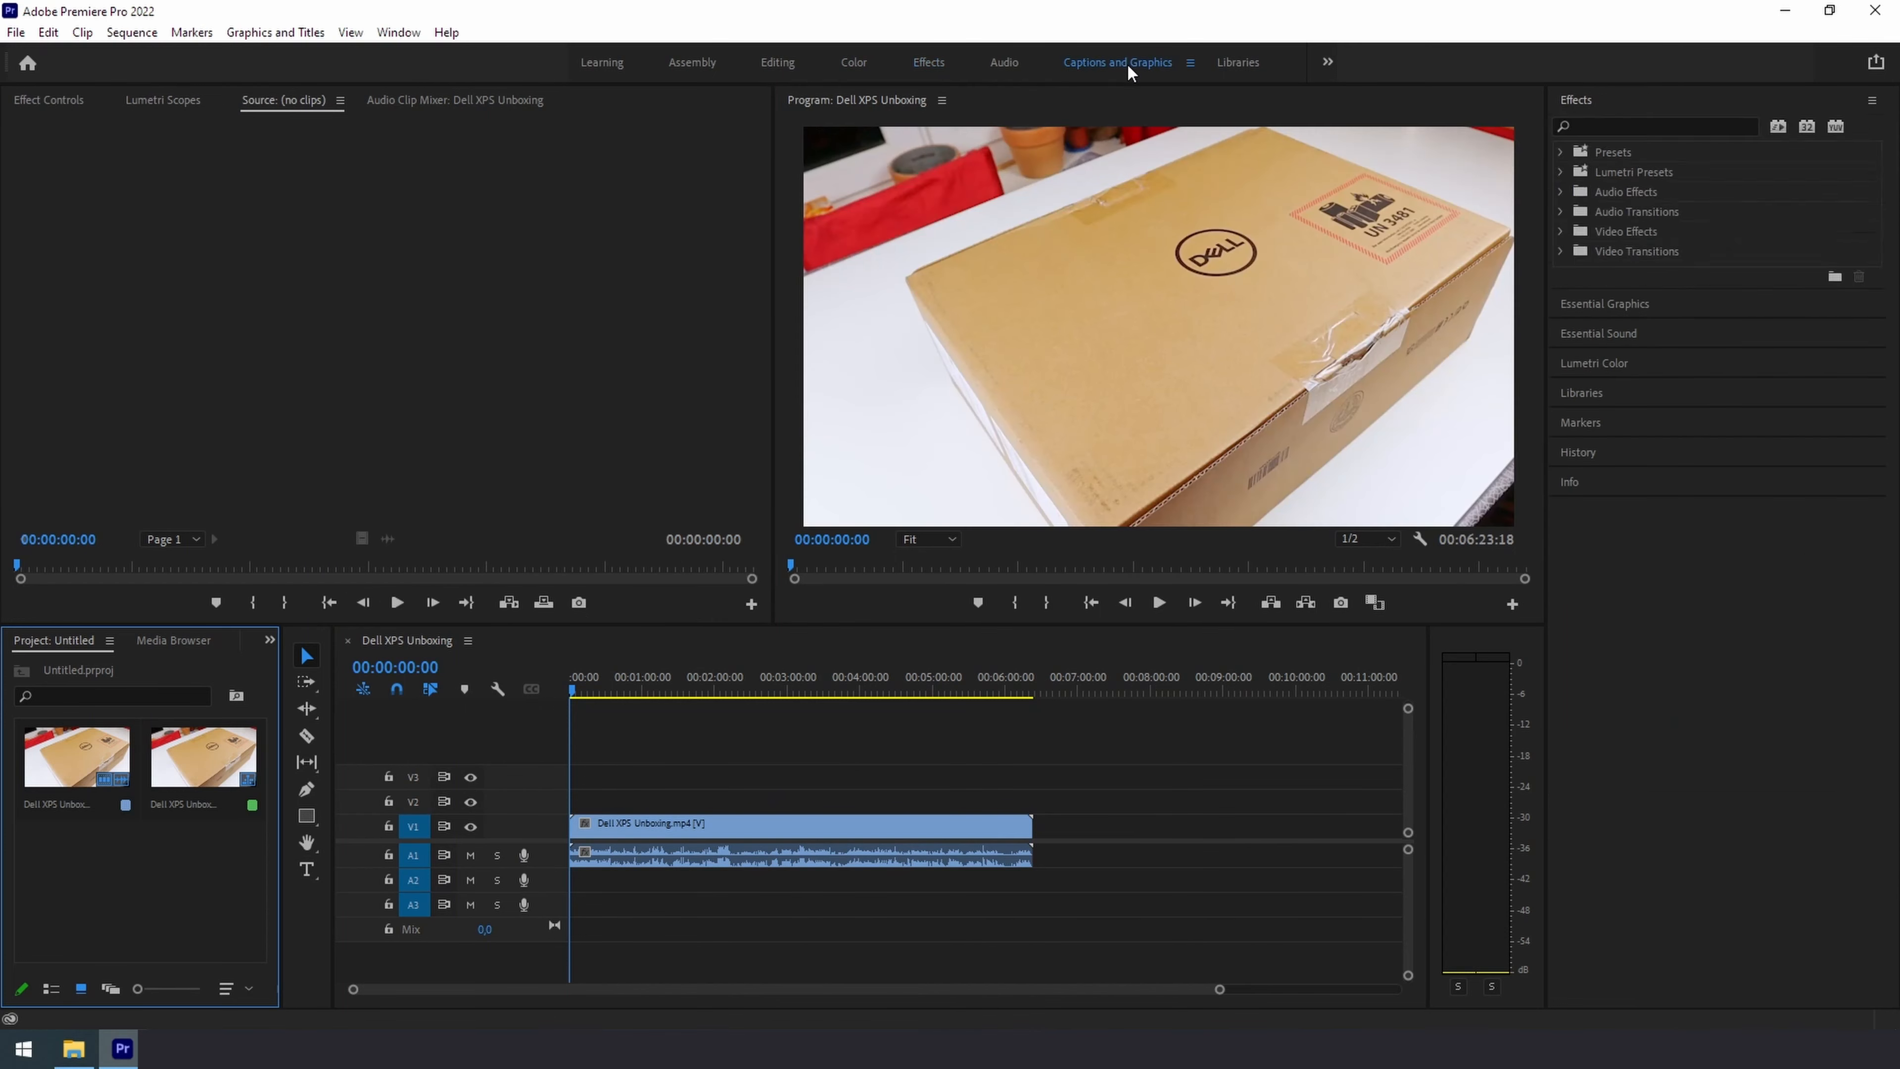
{"action": "left_click", "coordinate": [1117, 64]}
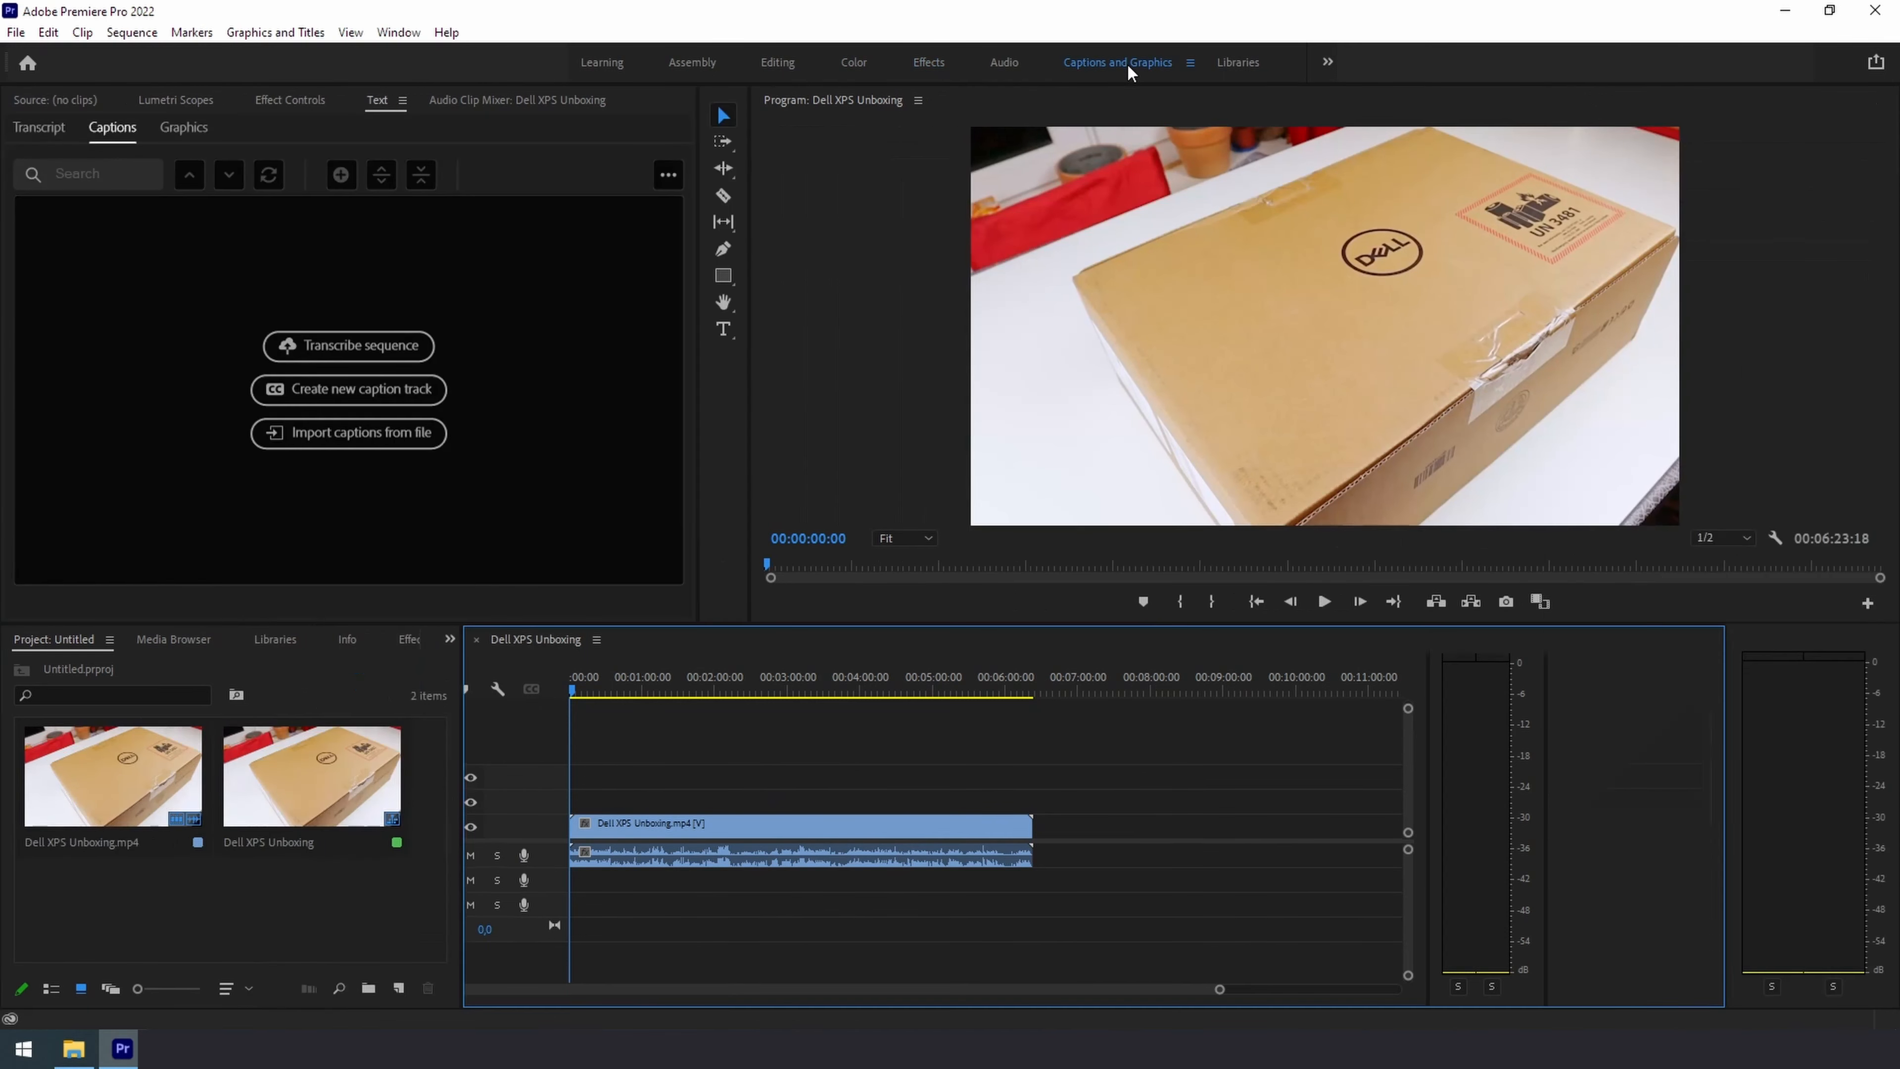
Step: Transcribe the Dell XPS Unboxing sequence in English from the Mix audio track
{"action": "left_click", "coordinate": [39, 127]}
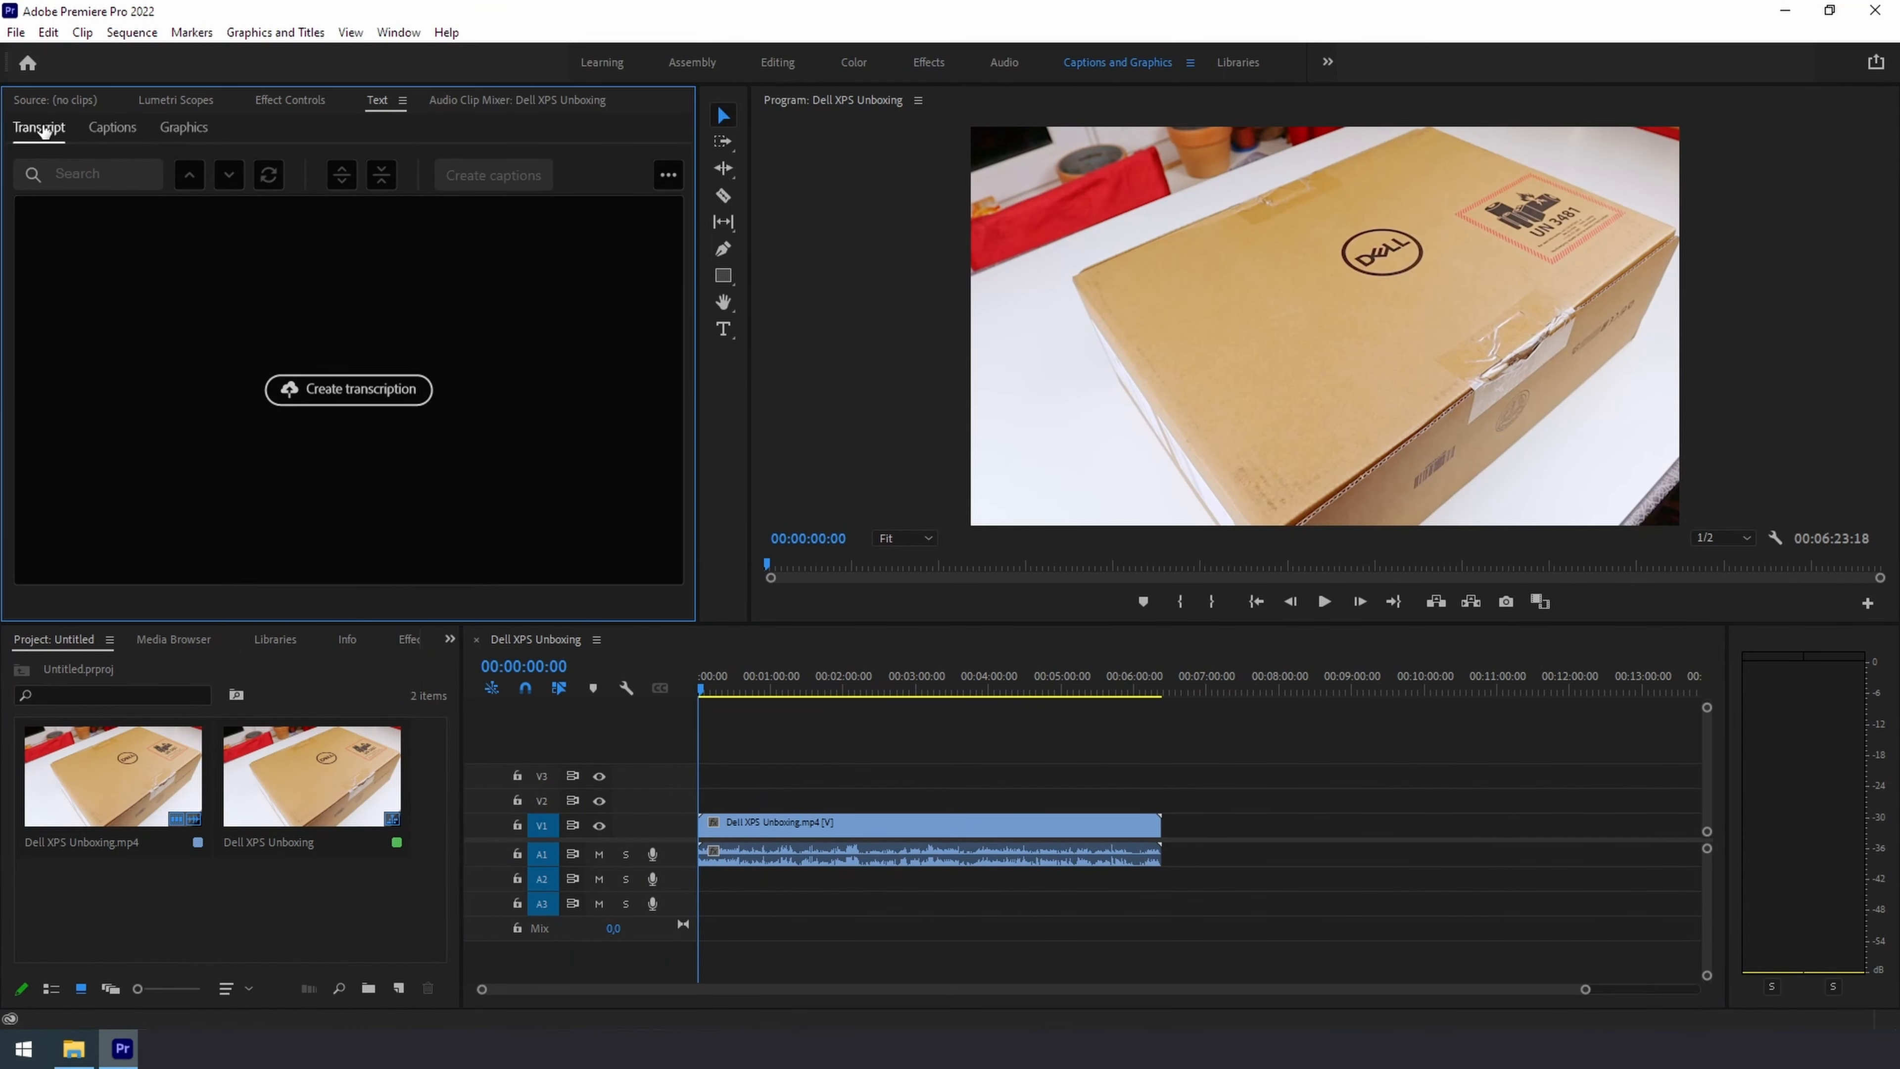
{"action": "left_click", "coordinate": [372, 394]}
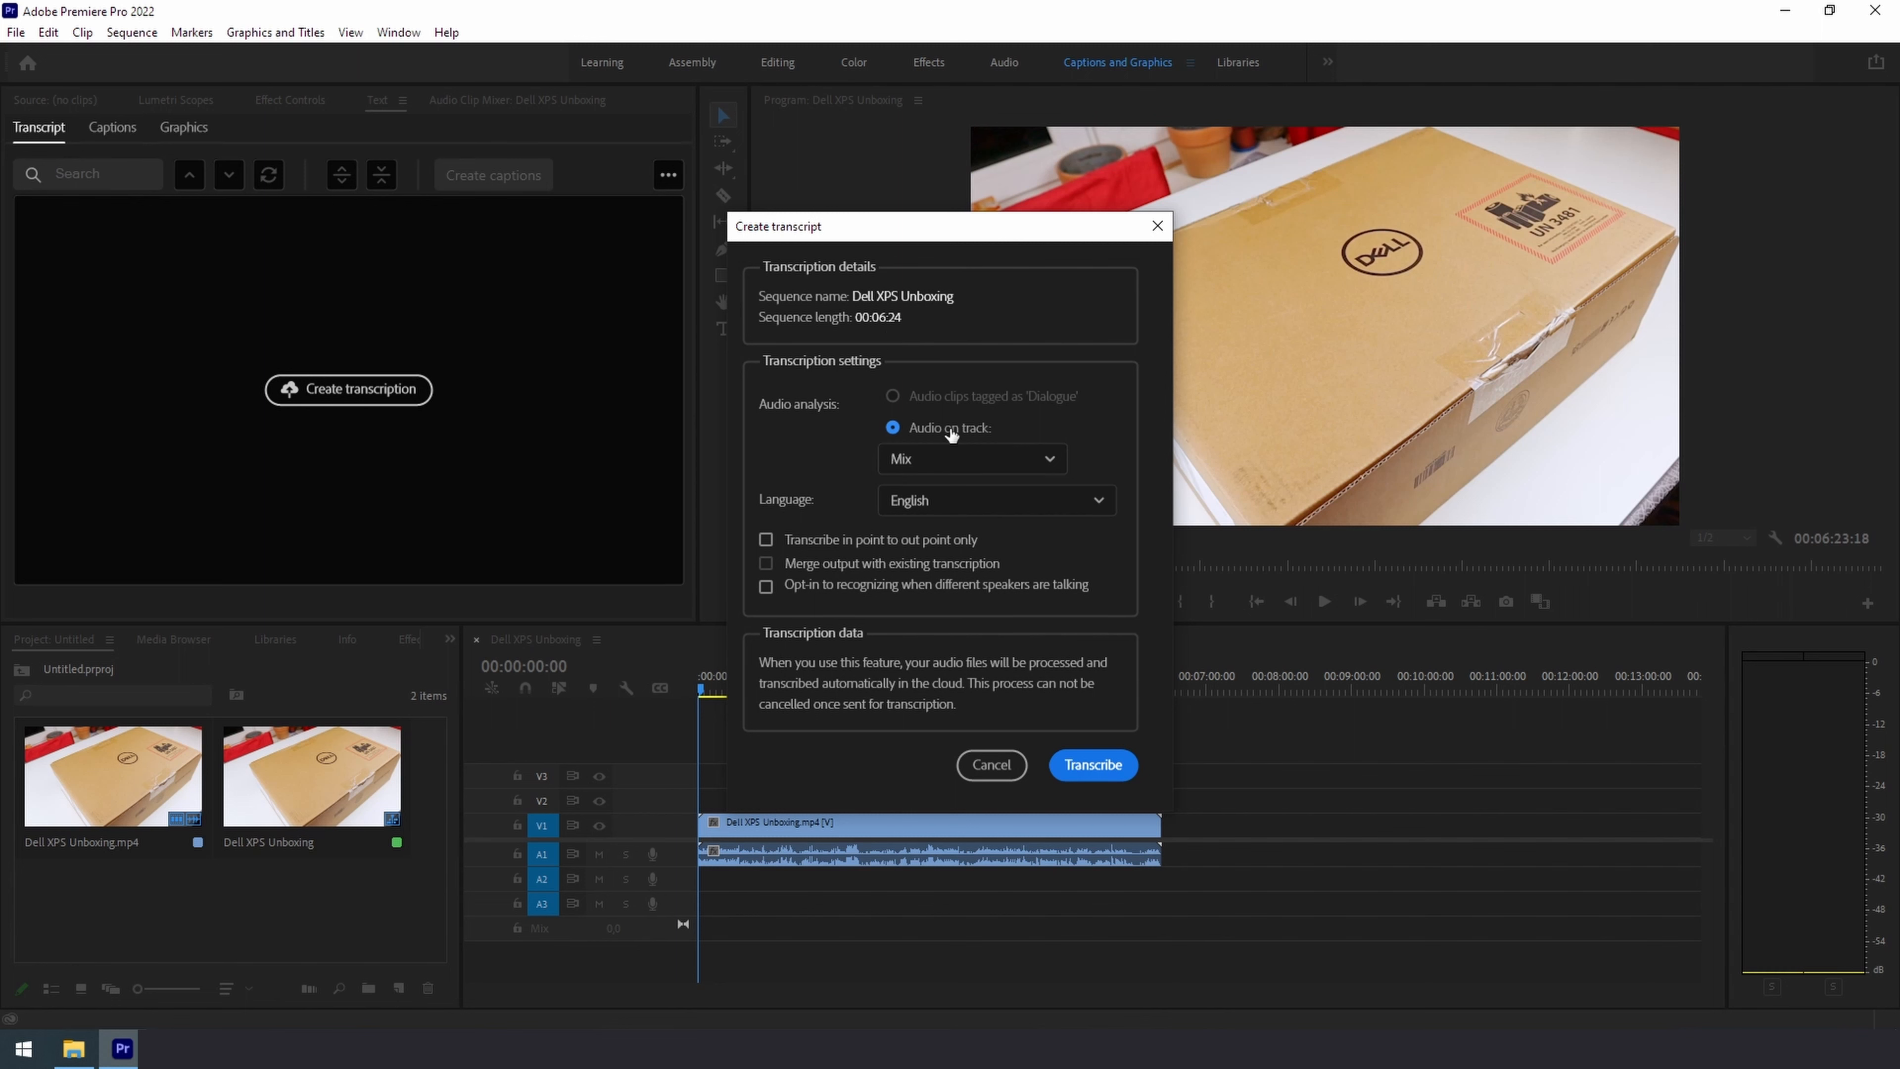
{"action": "left_click", "coordinate": [1097, 777]}
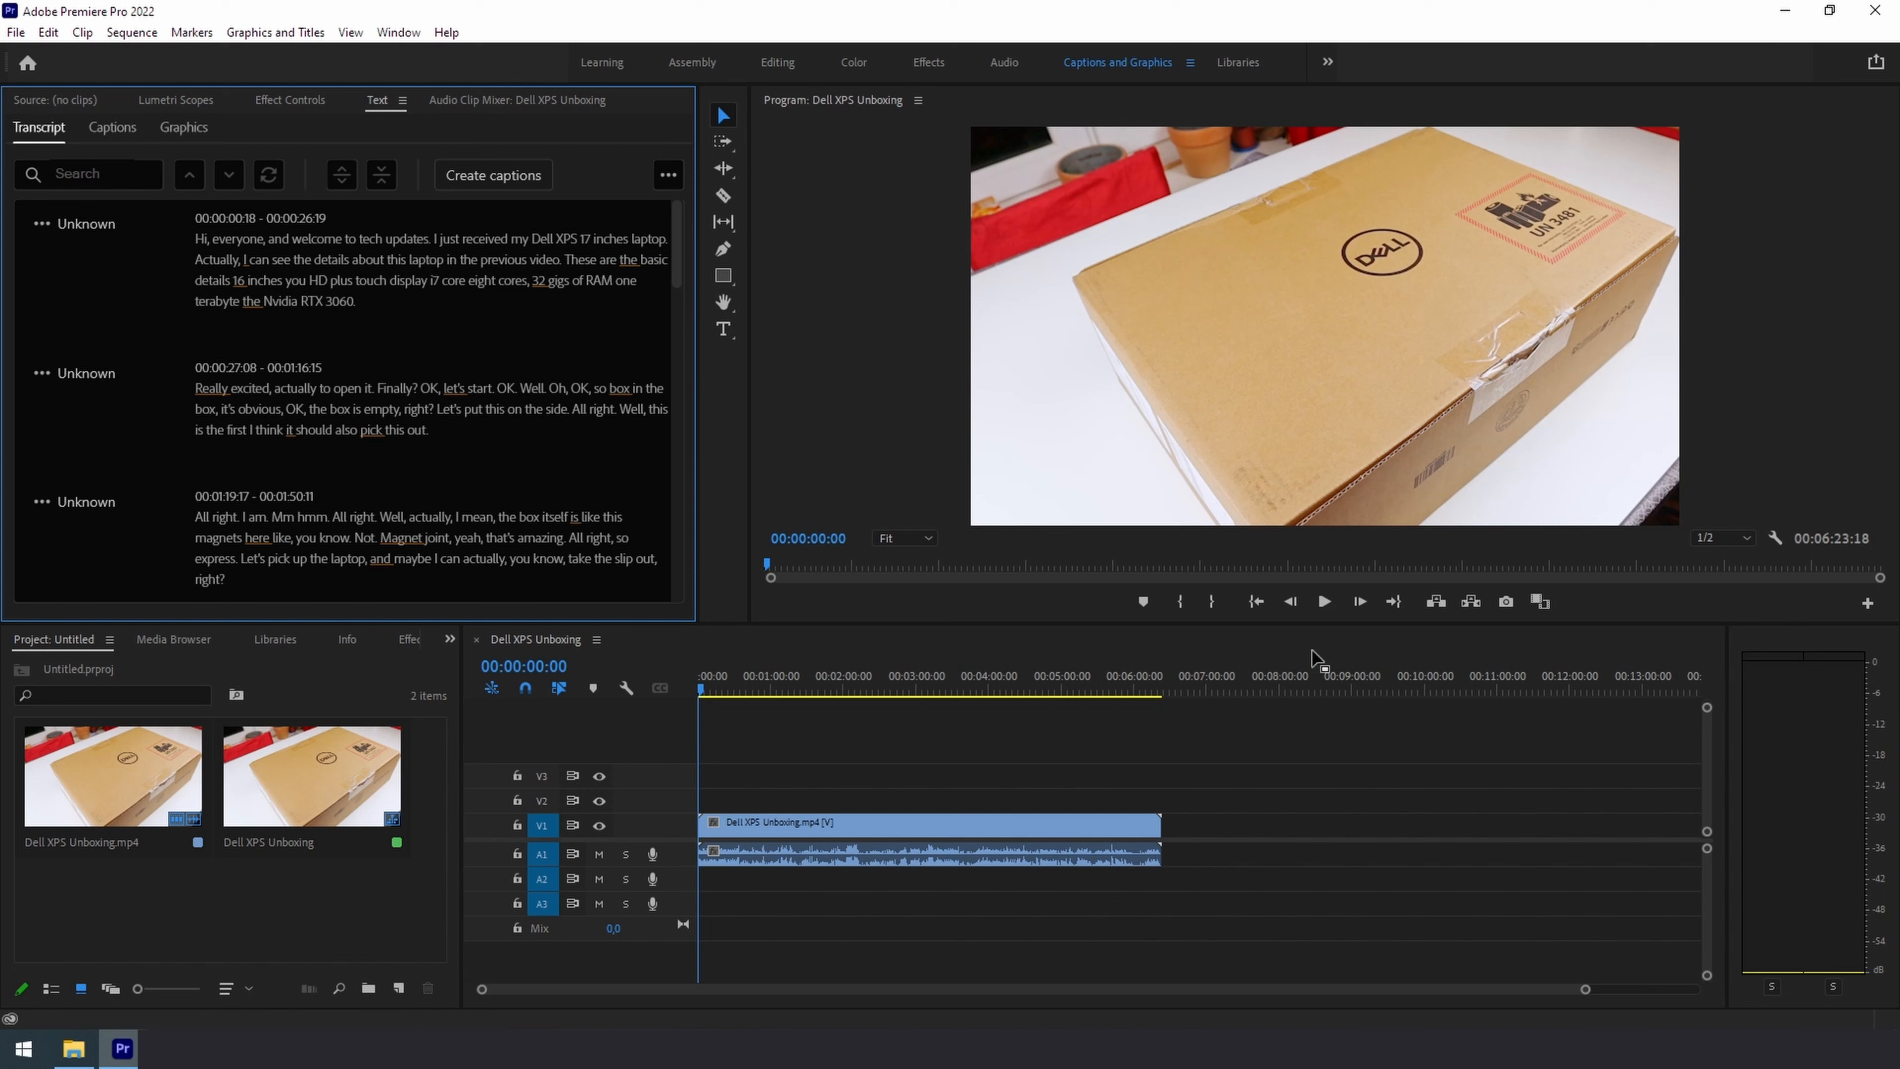
Step: Play the sequence against its transcript and correct the screen size after "basic details" in the first paragraph to 17
{"action": "left_click", "coordinate": [1325, 603]}
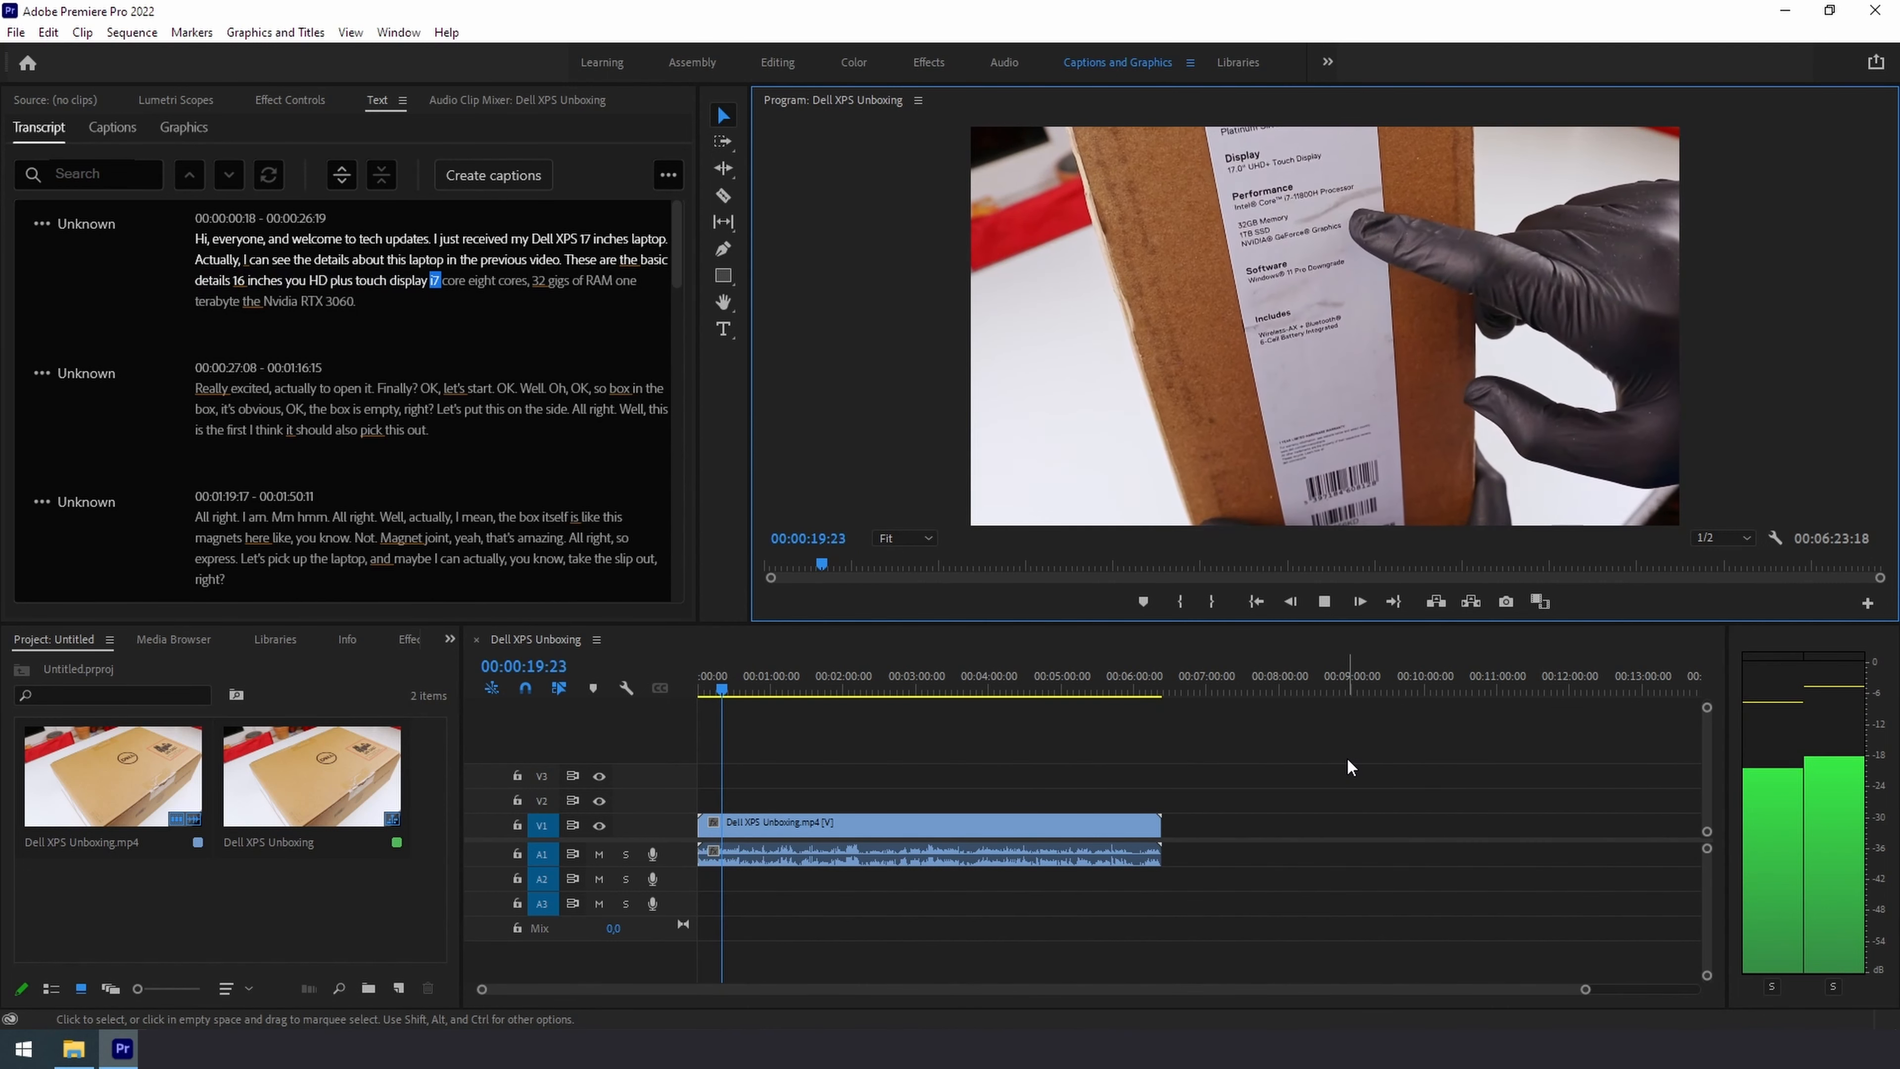
{"action": "key", "text": "space"}
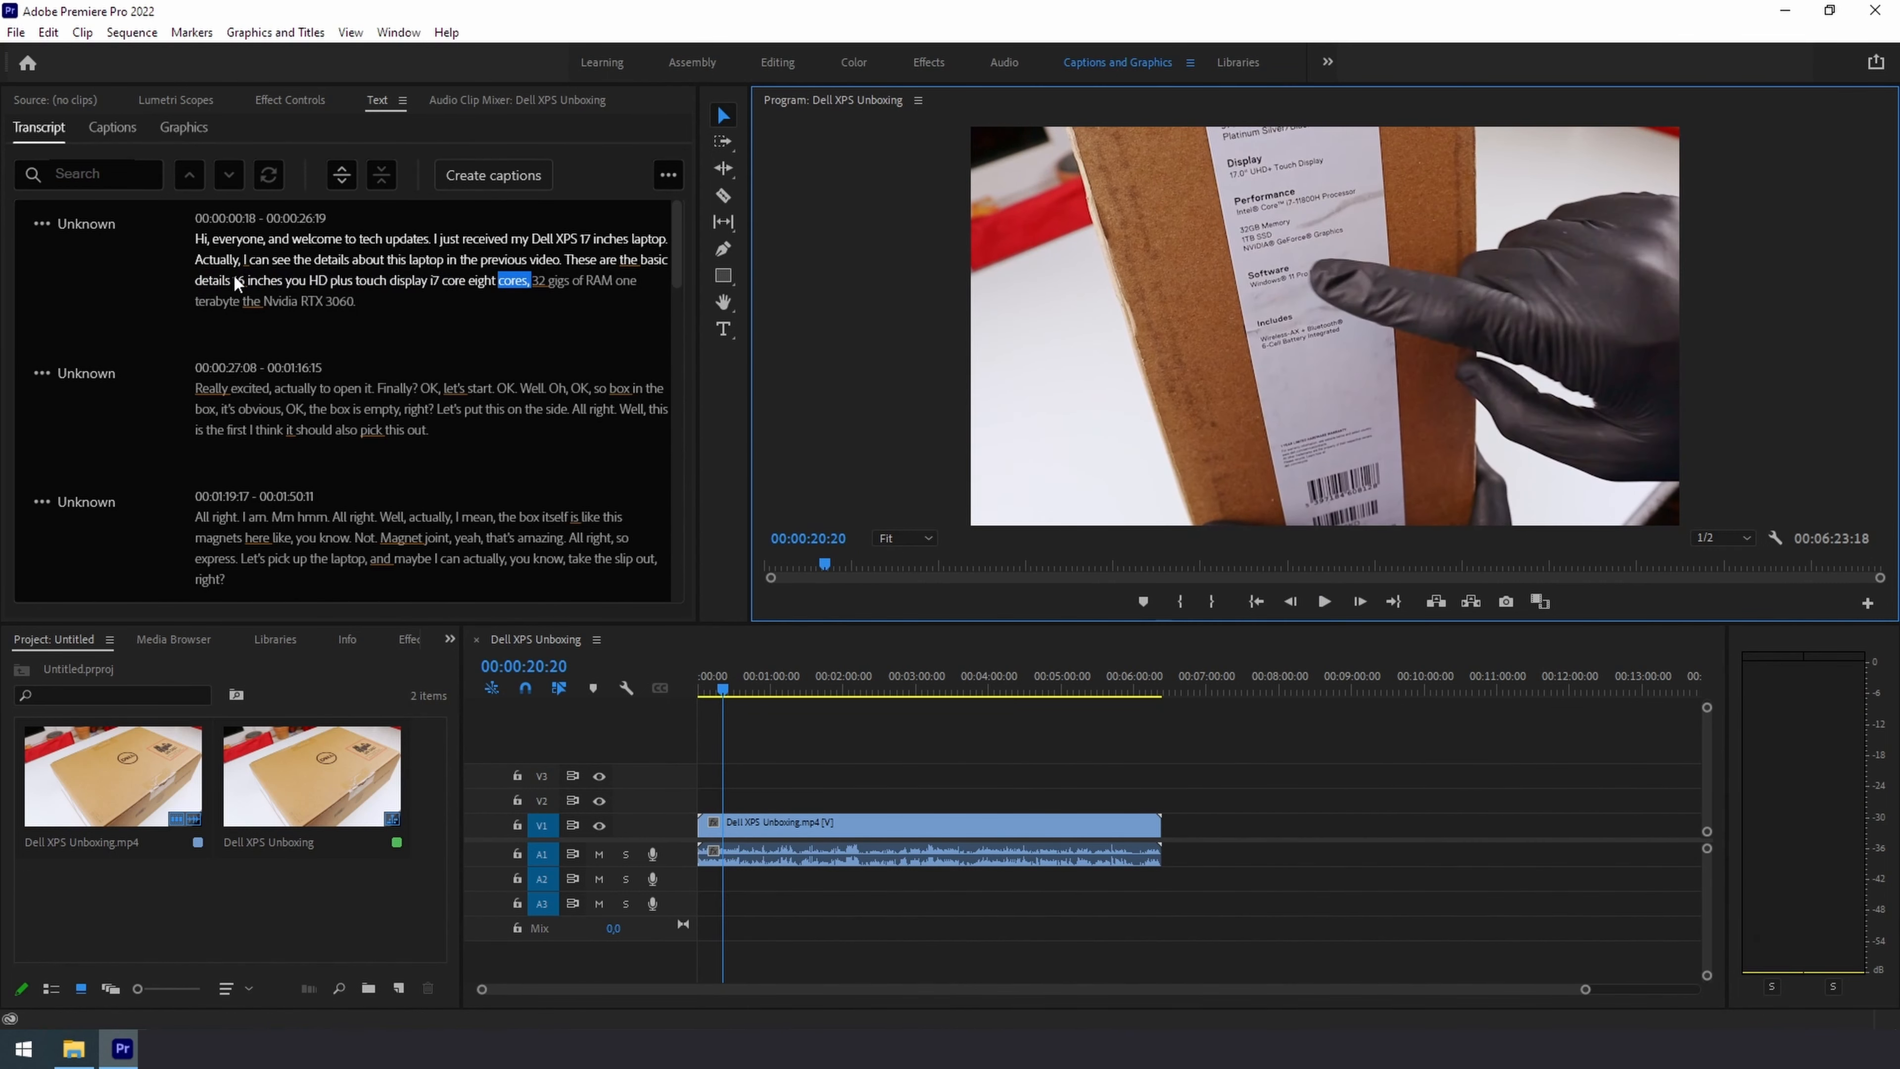
{"action": "left_click", "coordinate": [237, 279]}
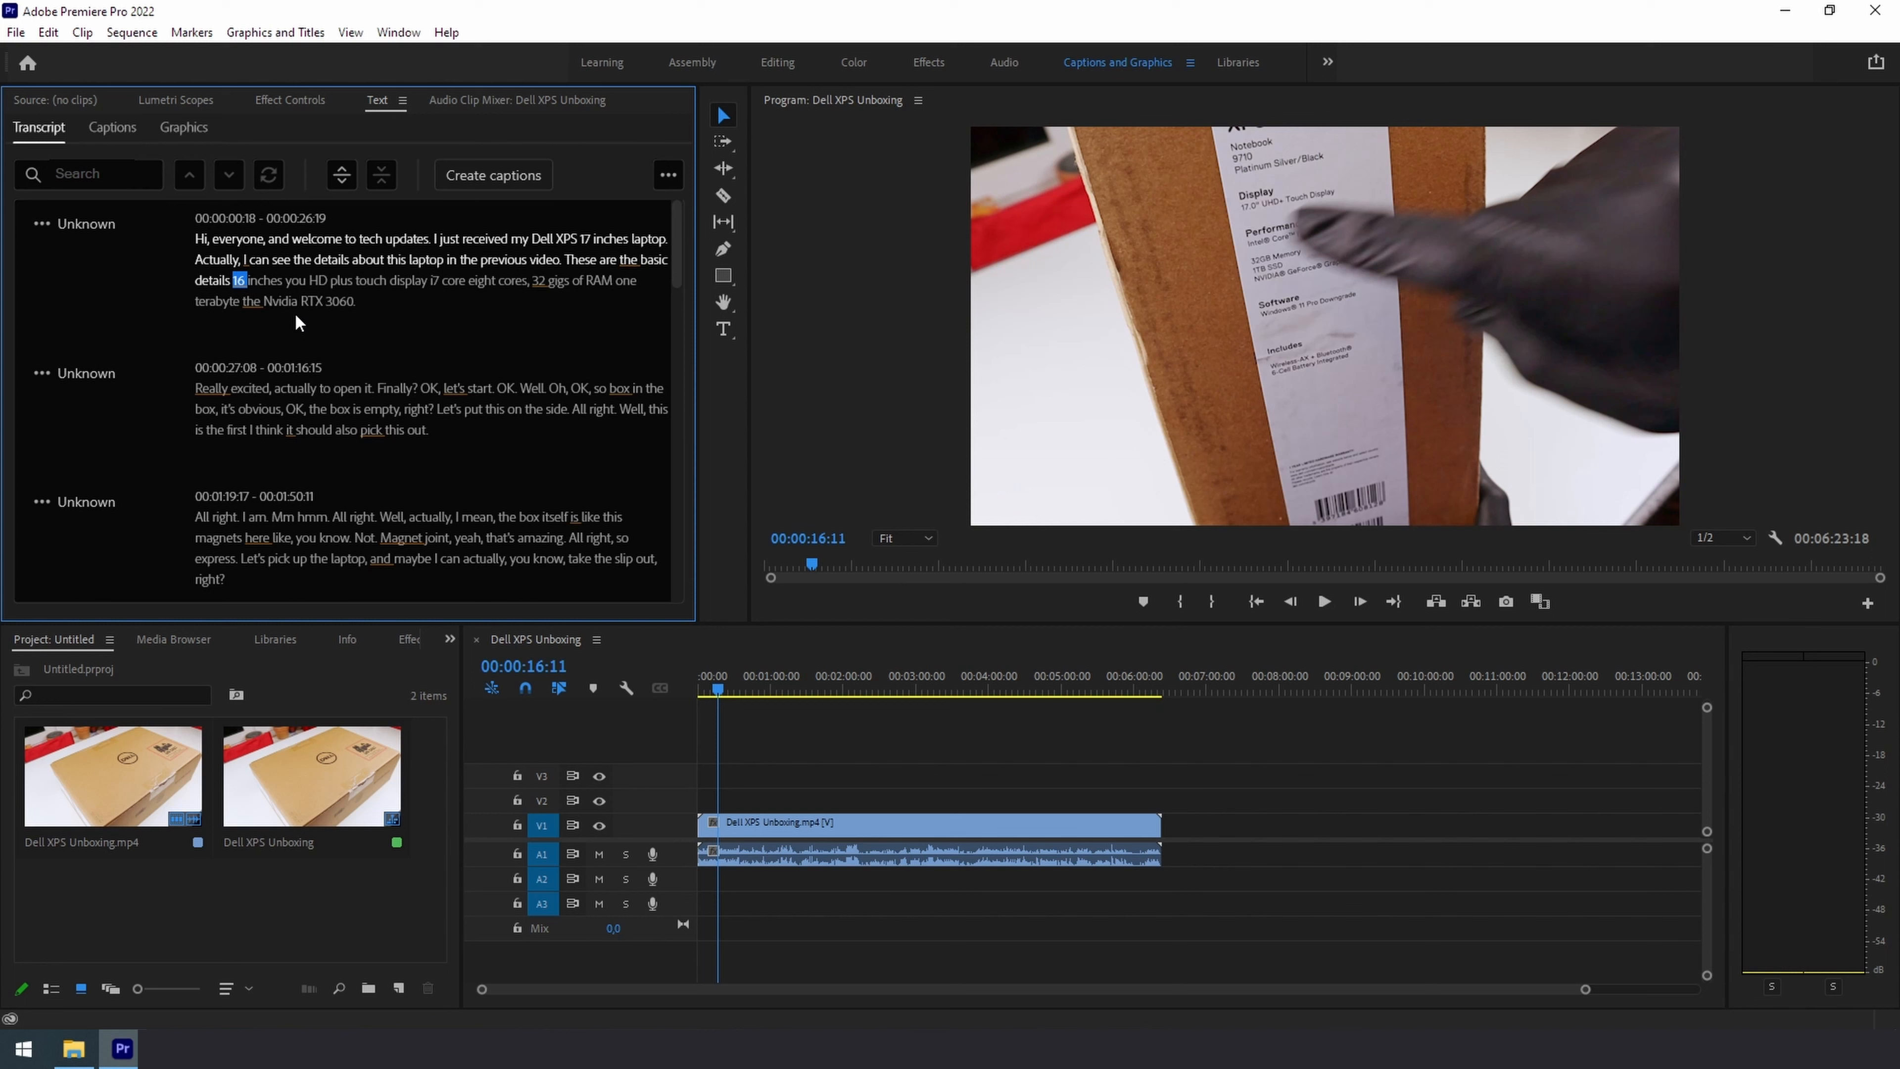
{"action": "double_click", "coordinate": [241, 281]}
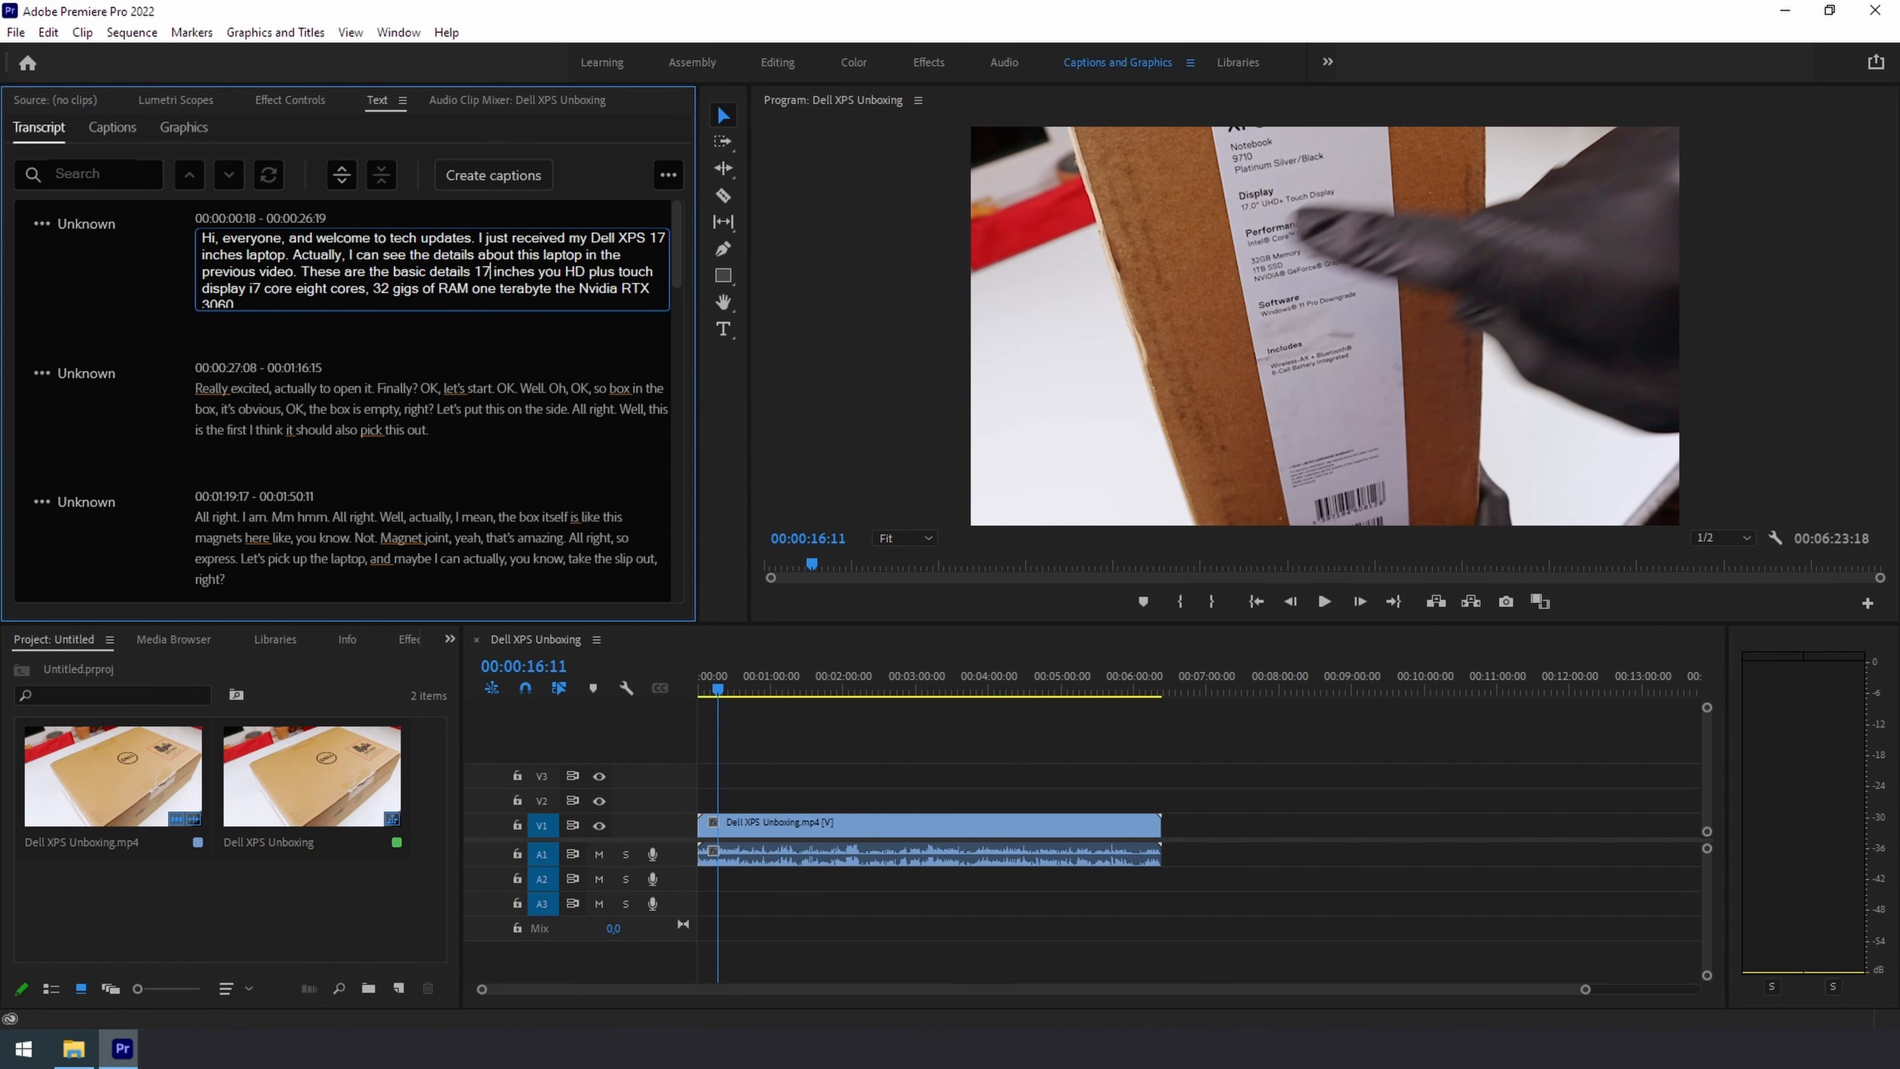
{"action": "left_click", "coordinate": [560, 388]}
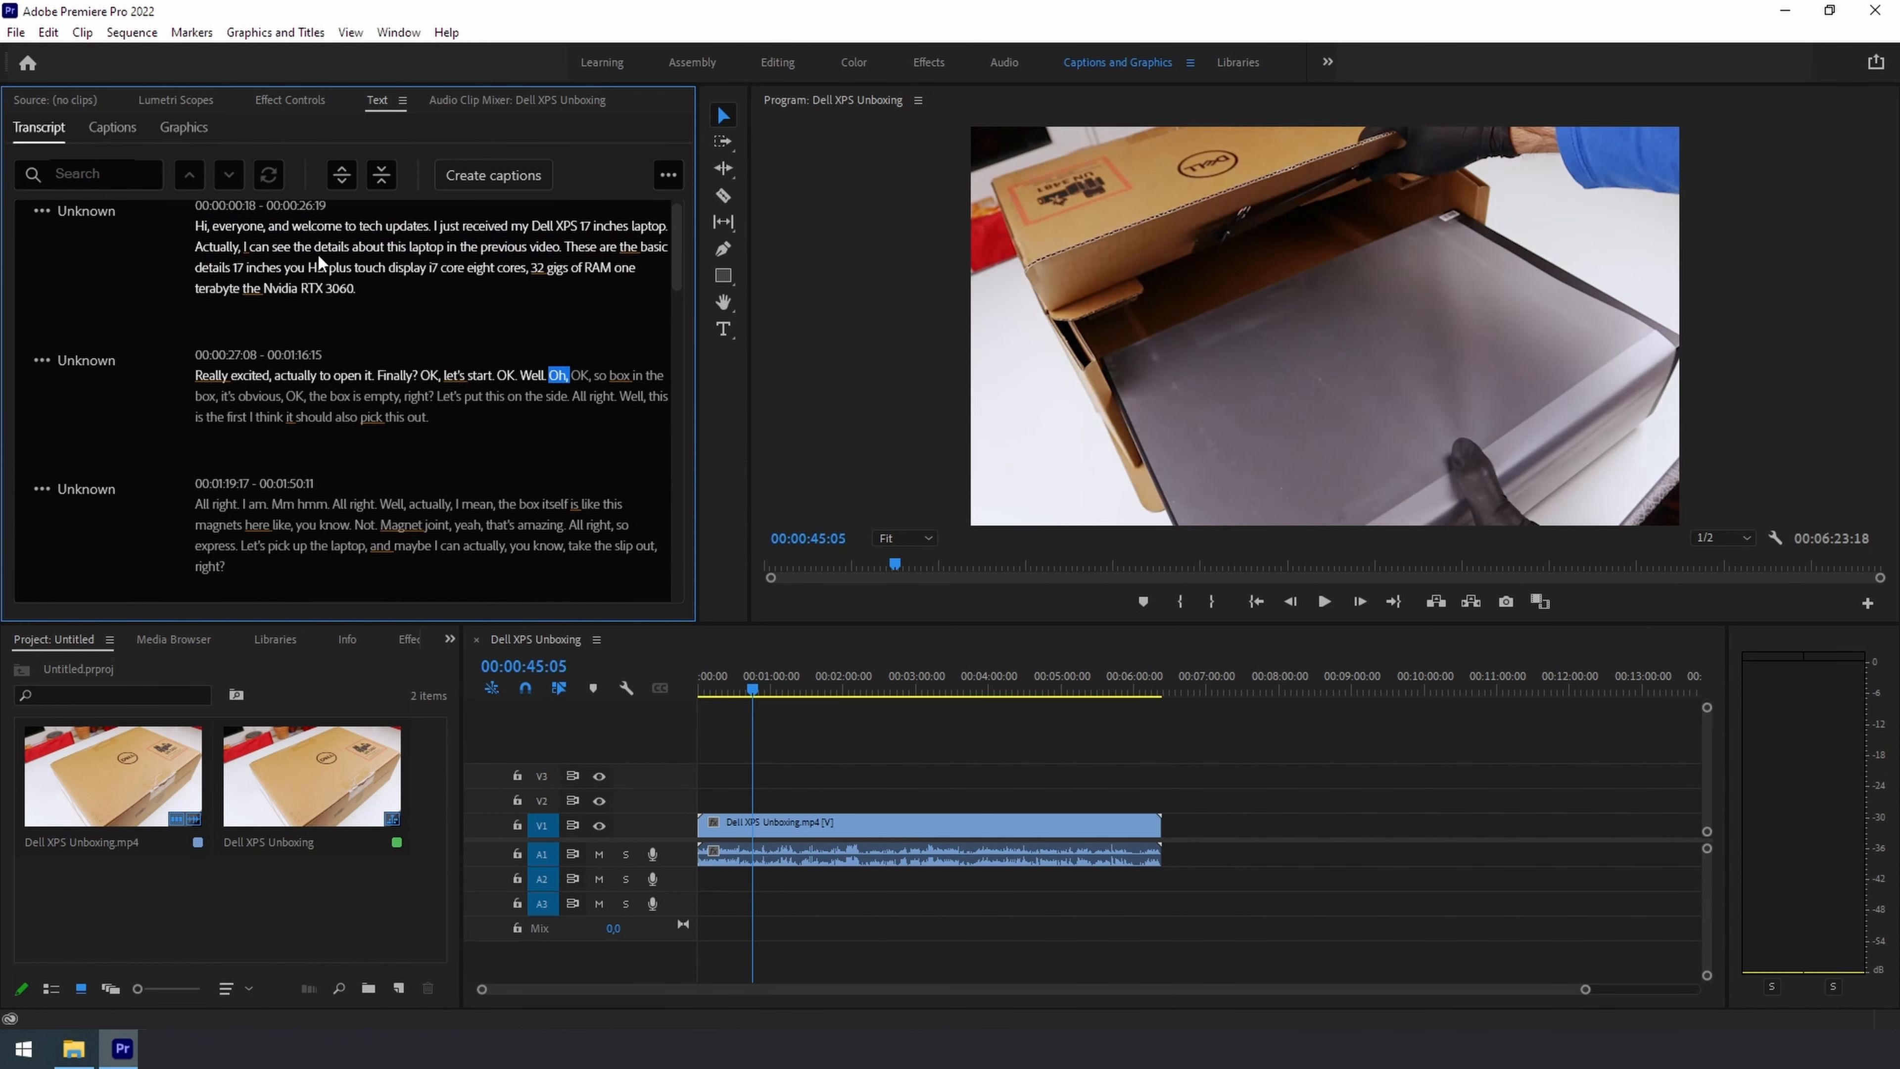
Step: Replay the sequence from "17 inches" and replace "the" before "Nvidia" in the first transcript paragraph with "SSD"
{"action": "left_click", "coordinate": [261, 276]}
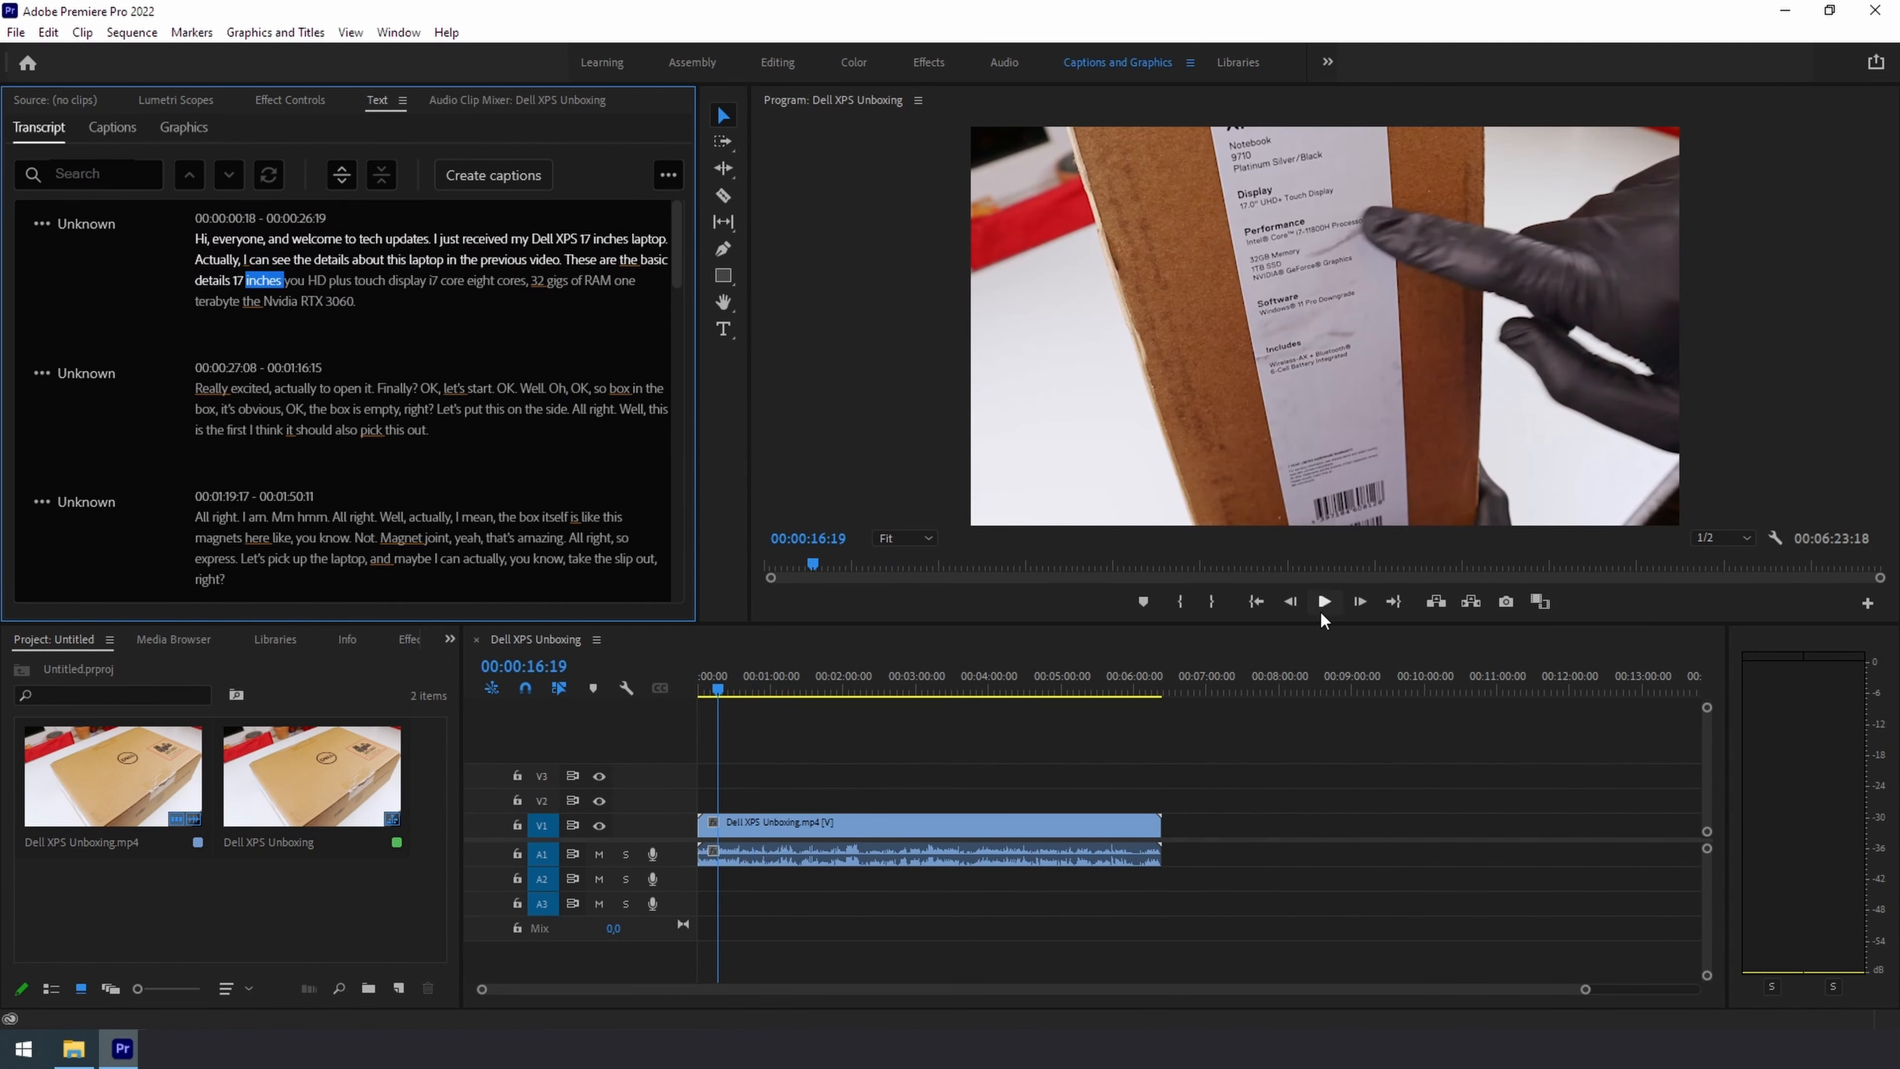
{"action": "left_click", "coordinate": [1324, 603]}
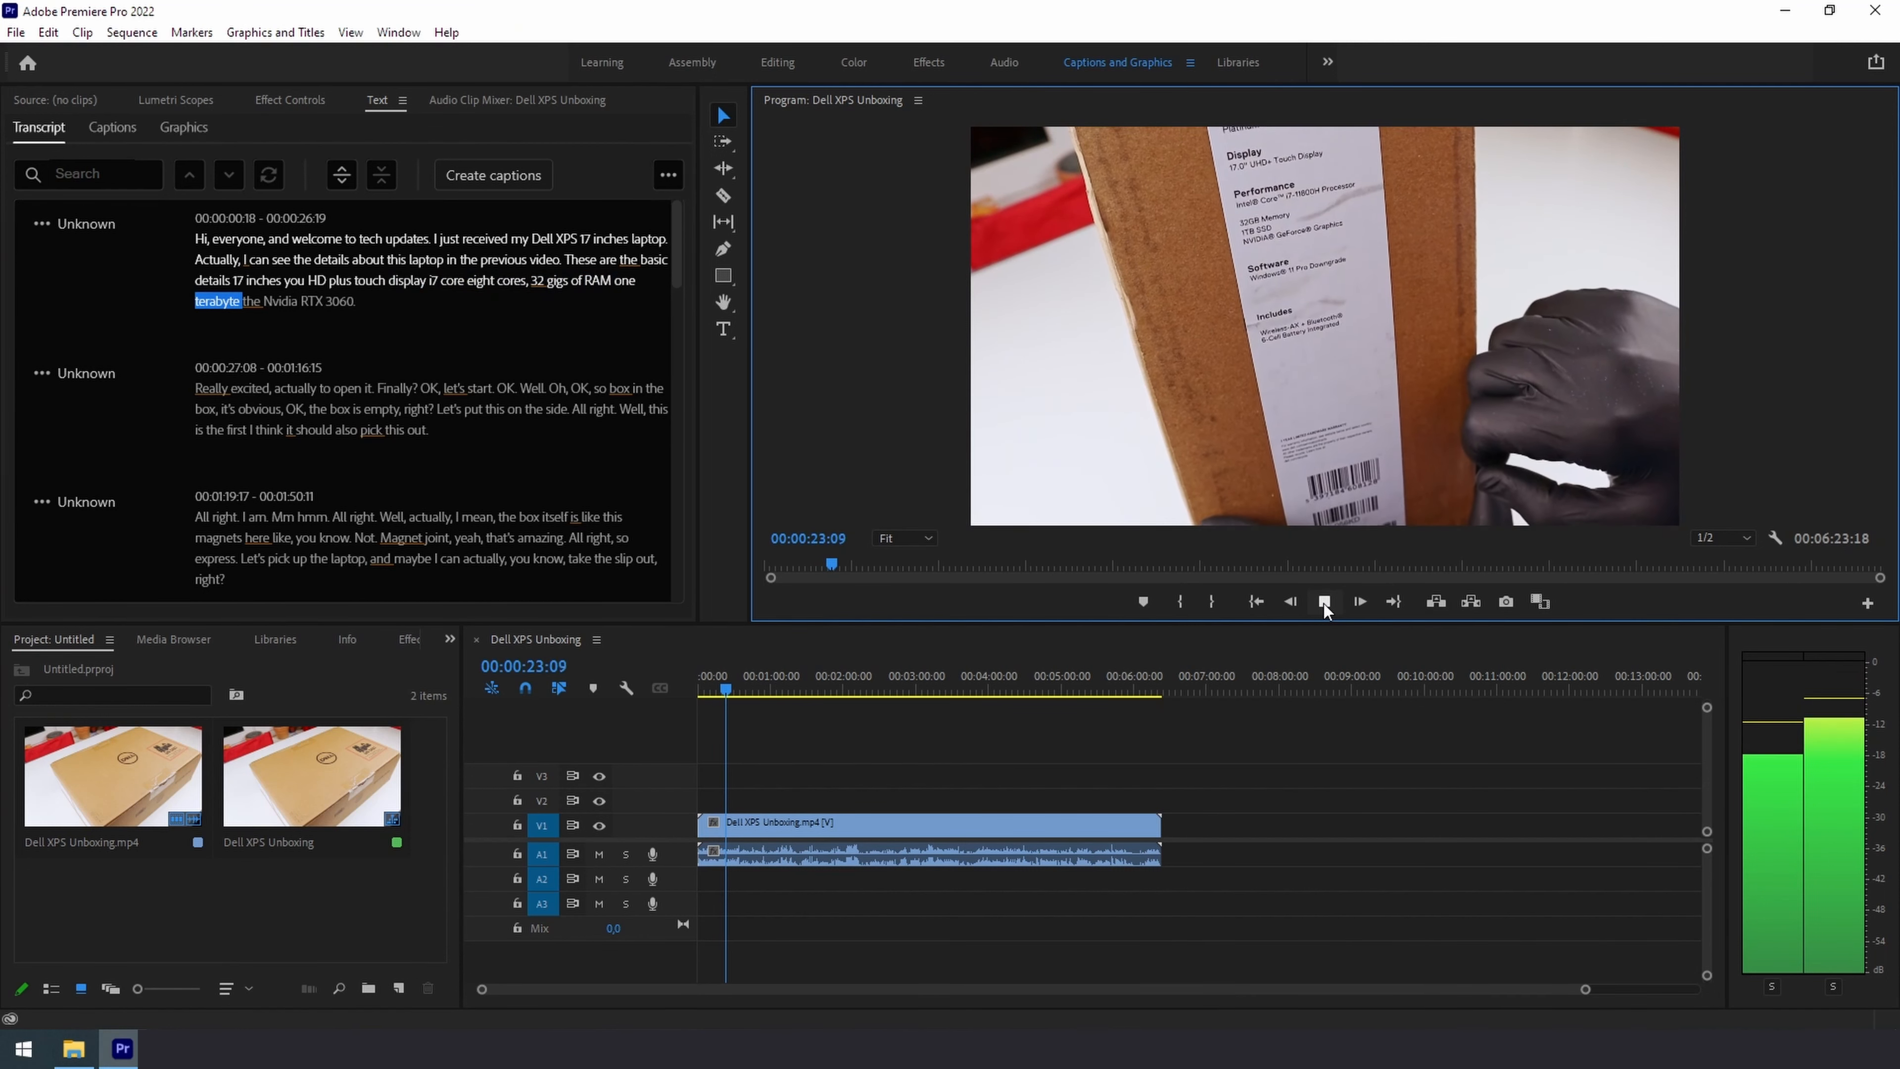
{"action": "left_click", "coordinate": [1324, 602]}
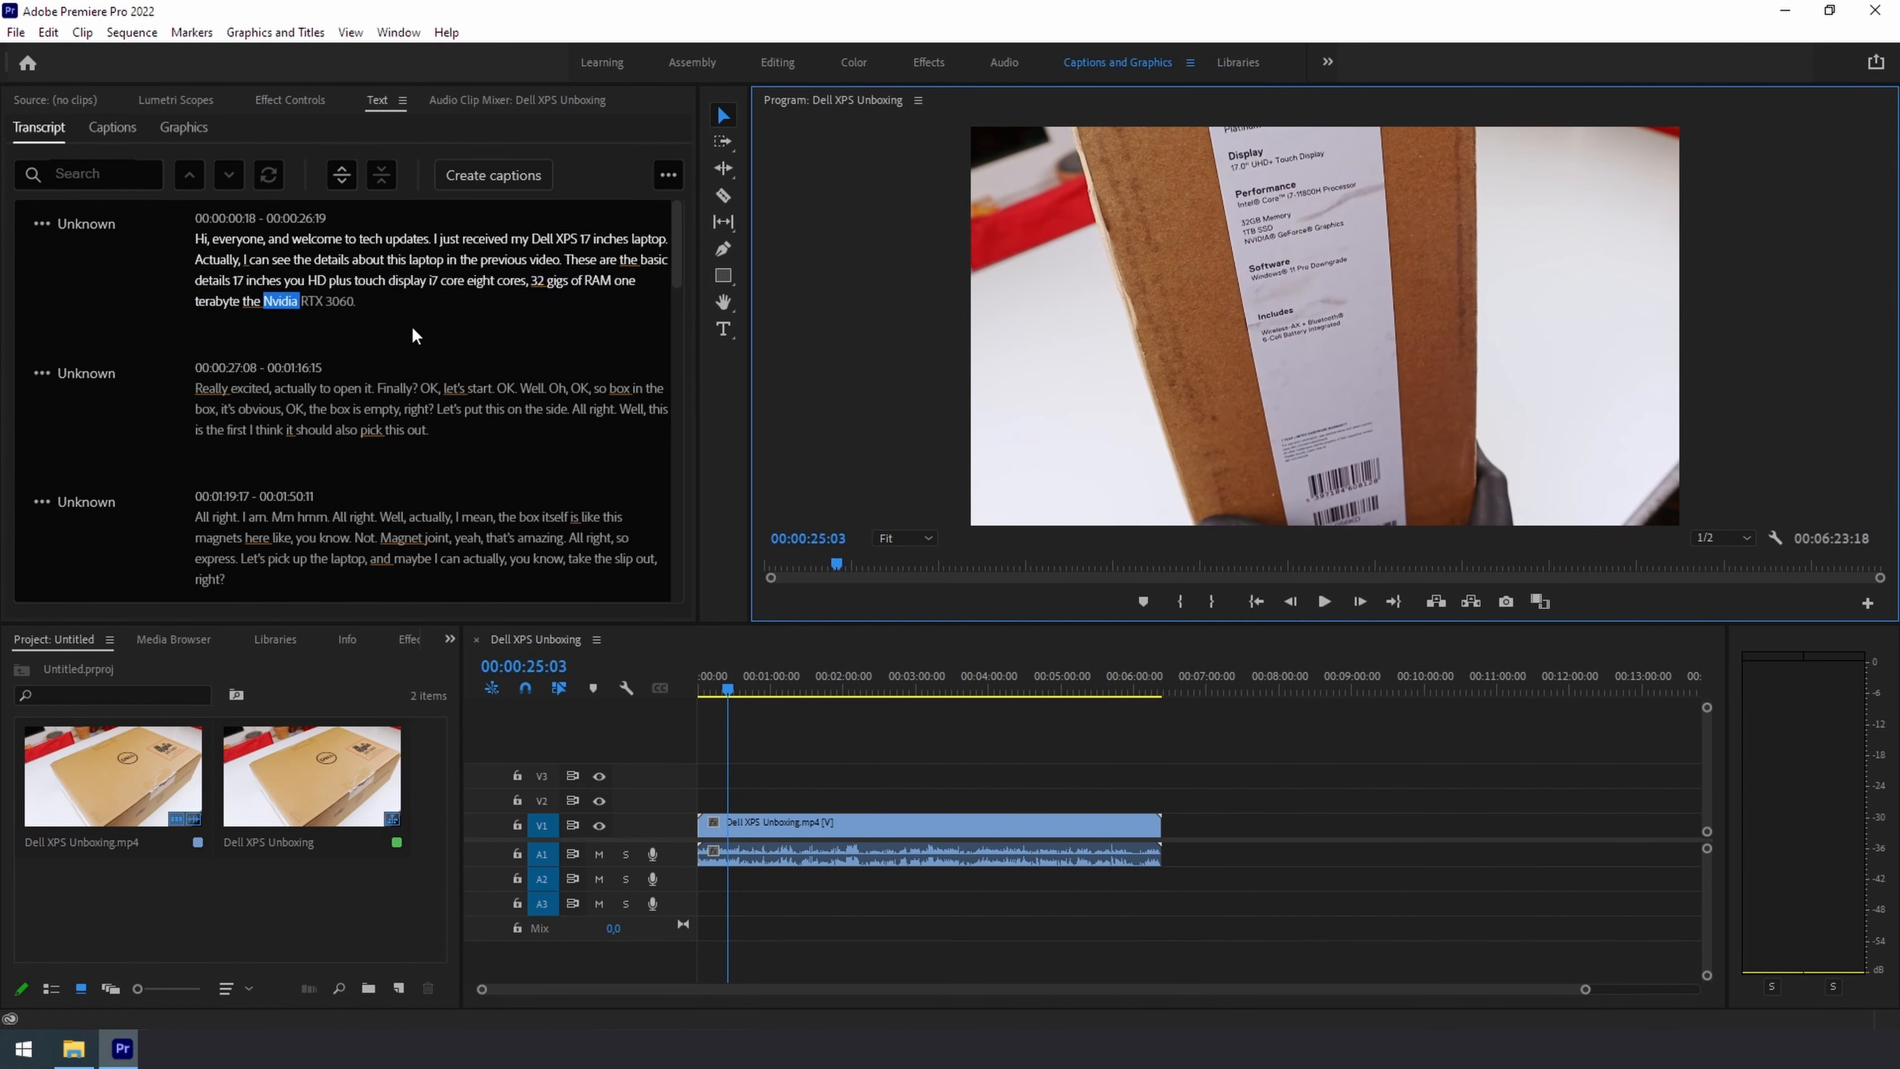
{"action": "double_click", "coordinate": [249, 303]}
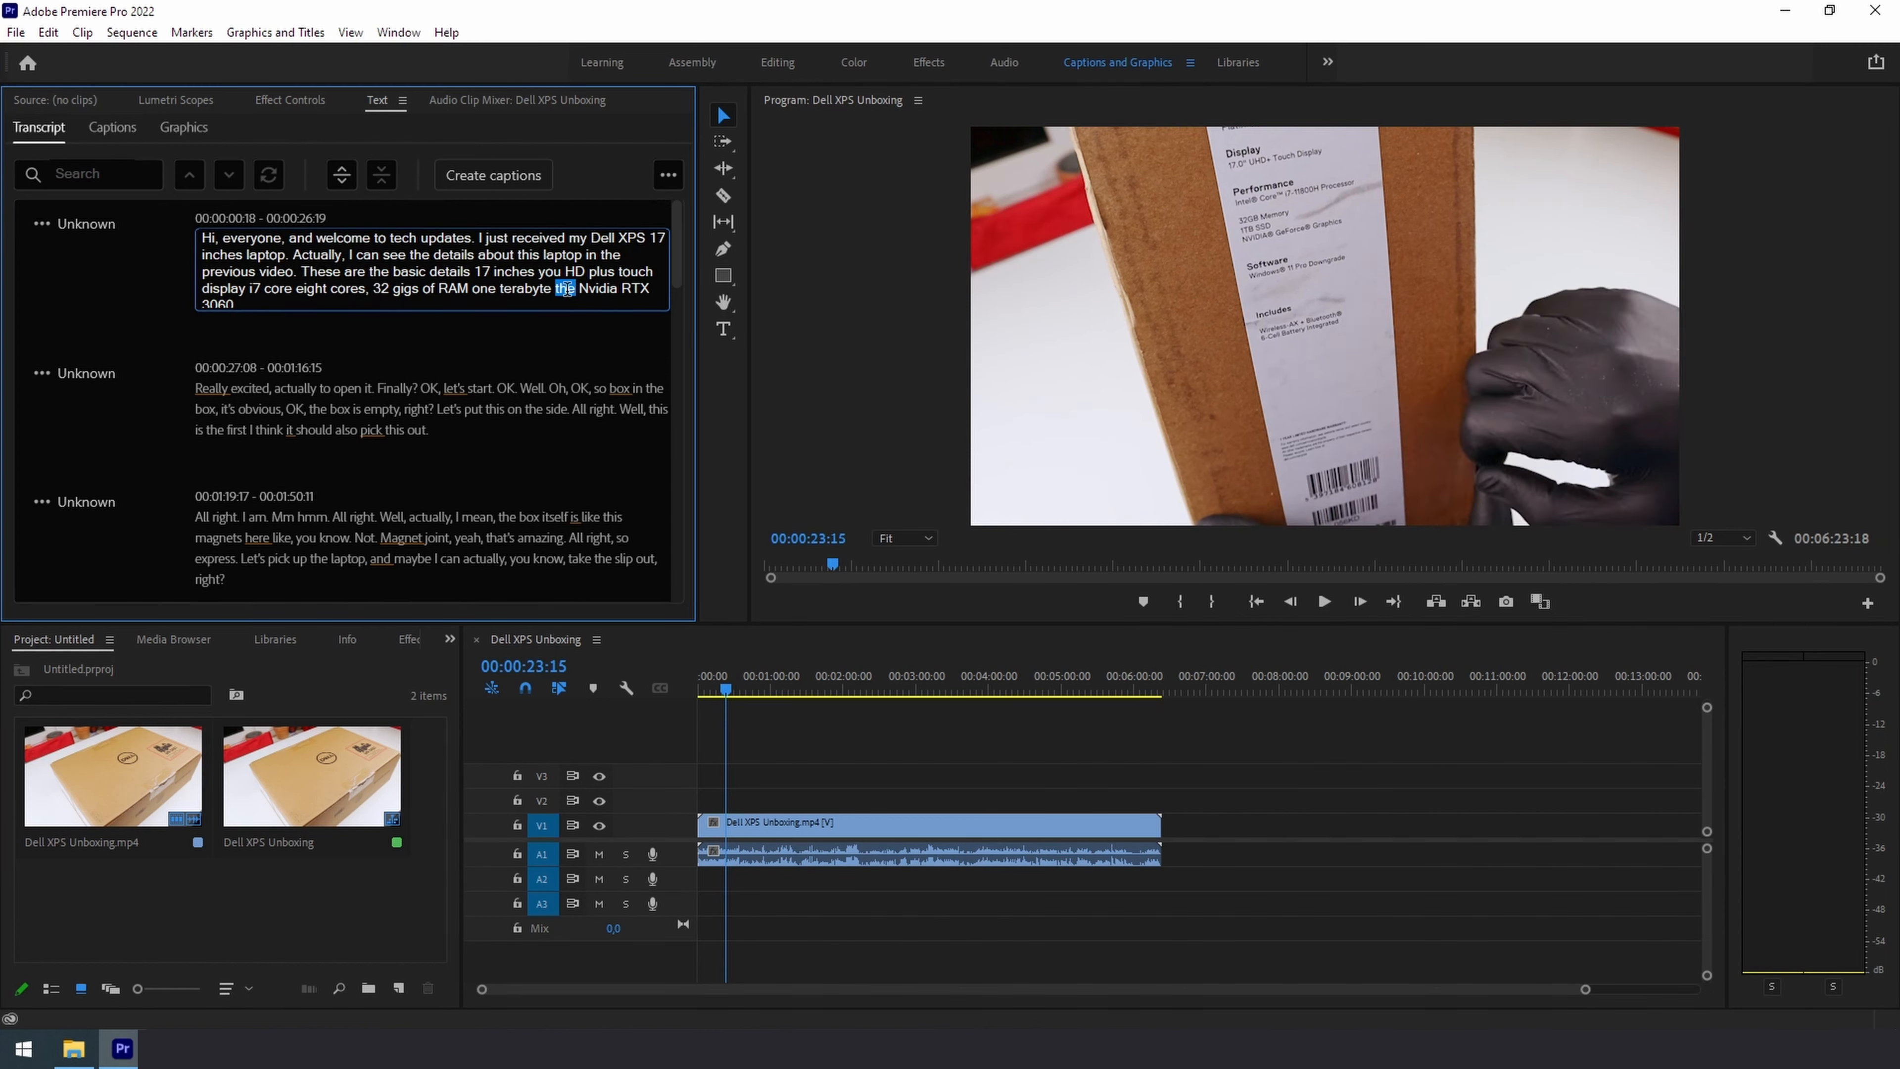
{"action": "type", "text": "SSD"}
{"action": "left_click", "coordinate": [523, 428]}
Step: Play the second transcript paragraph to compare its text with the spoken audio
{"action": "left_click", "coordinate": [1325, 599]}
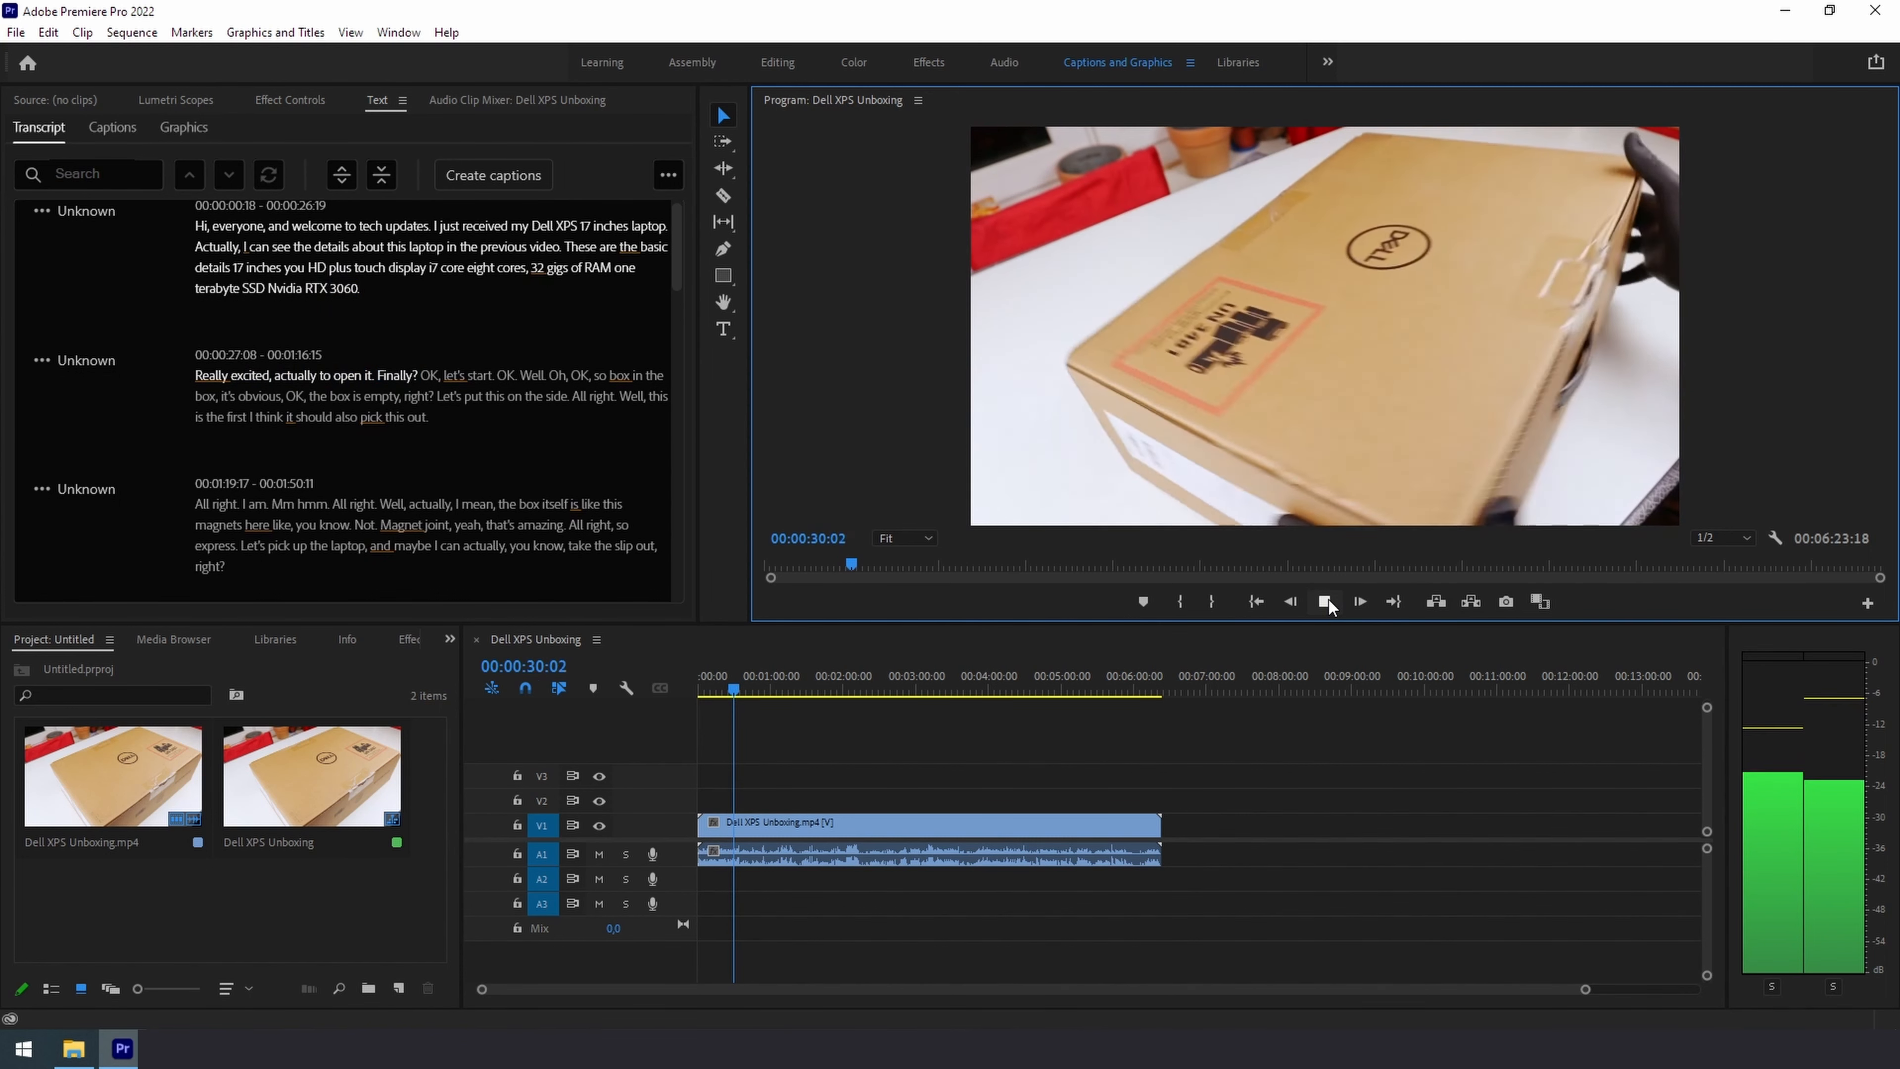
{"action": "left_click", "coordinate": [1326, 601]}
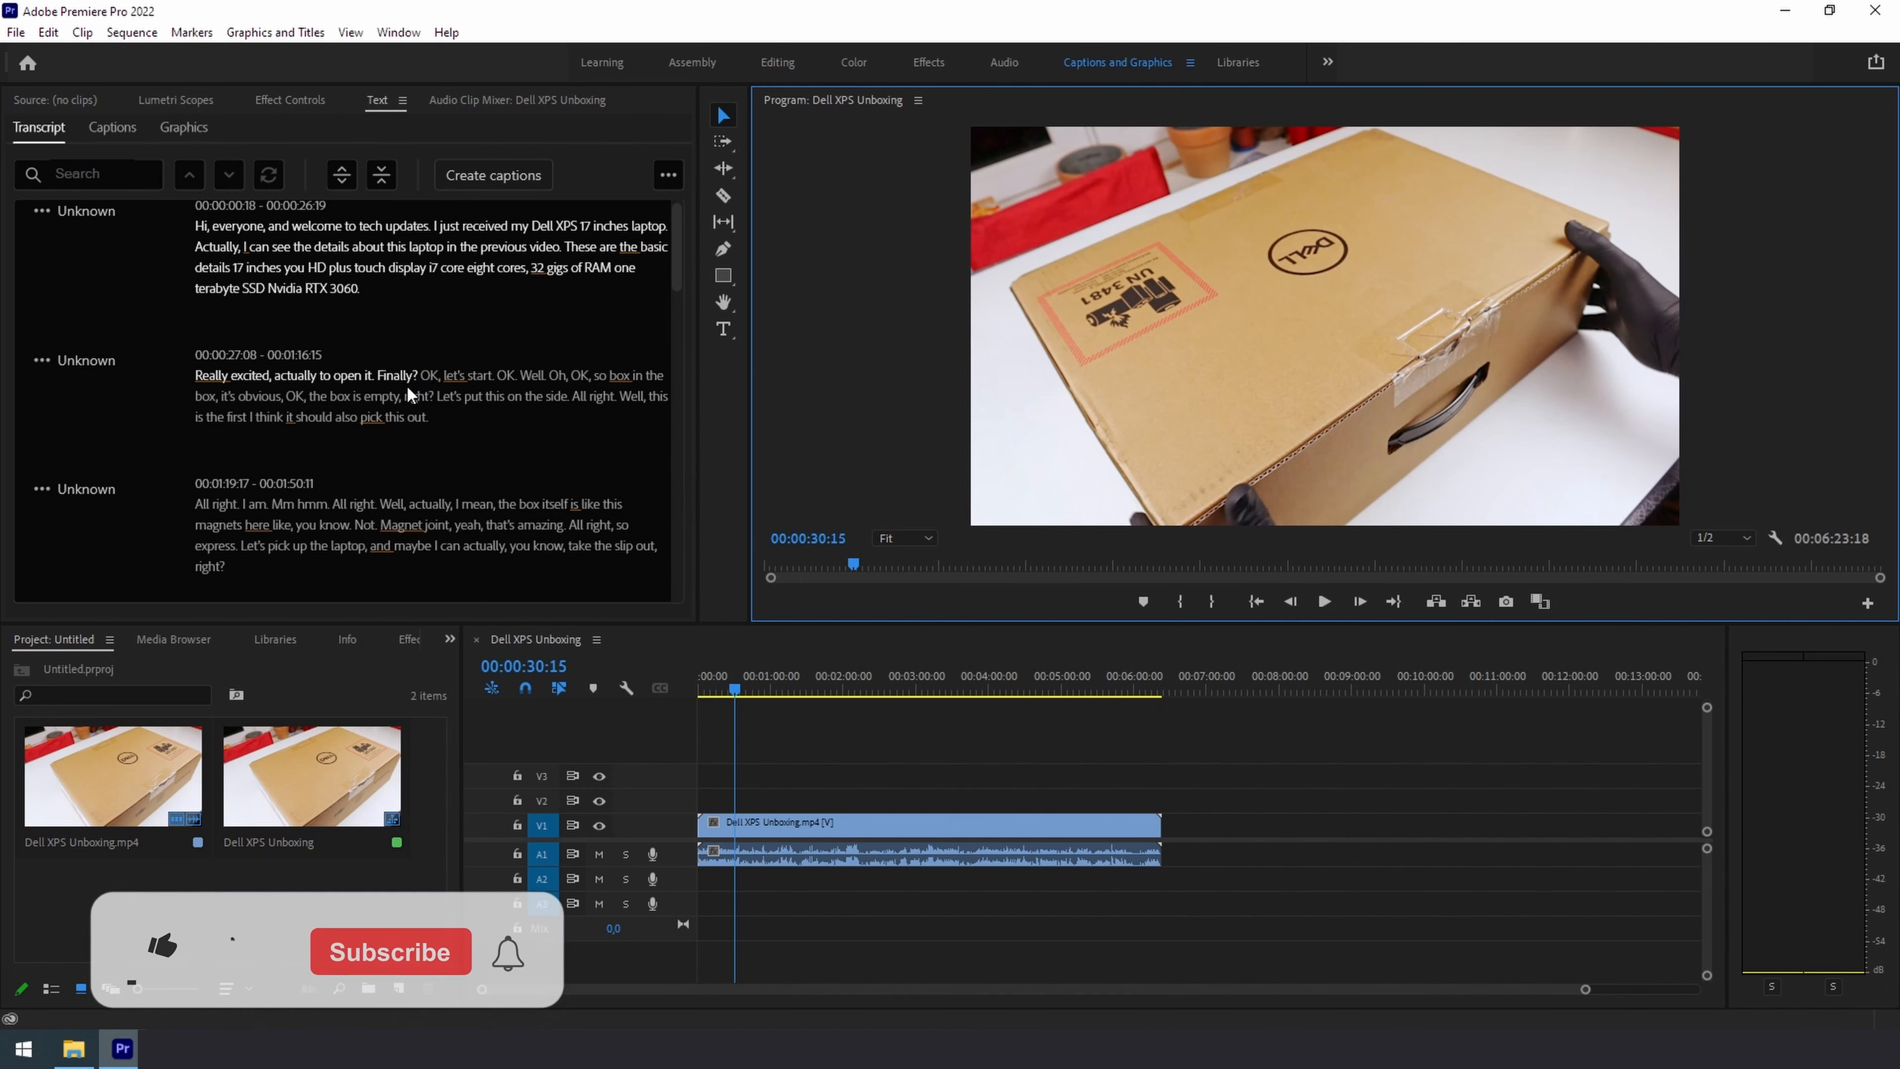
{"action": "left_click", "coordinate": [1325, 603]}
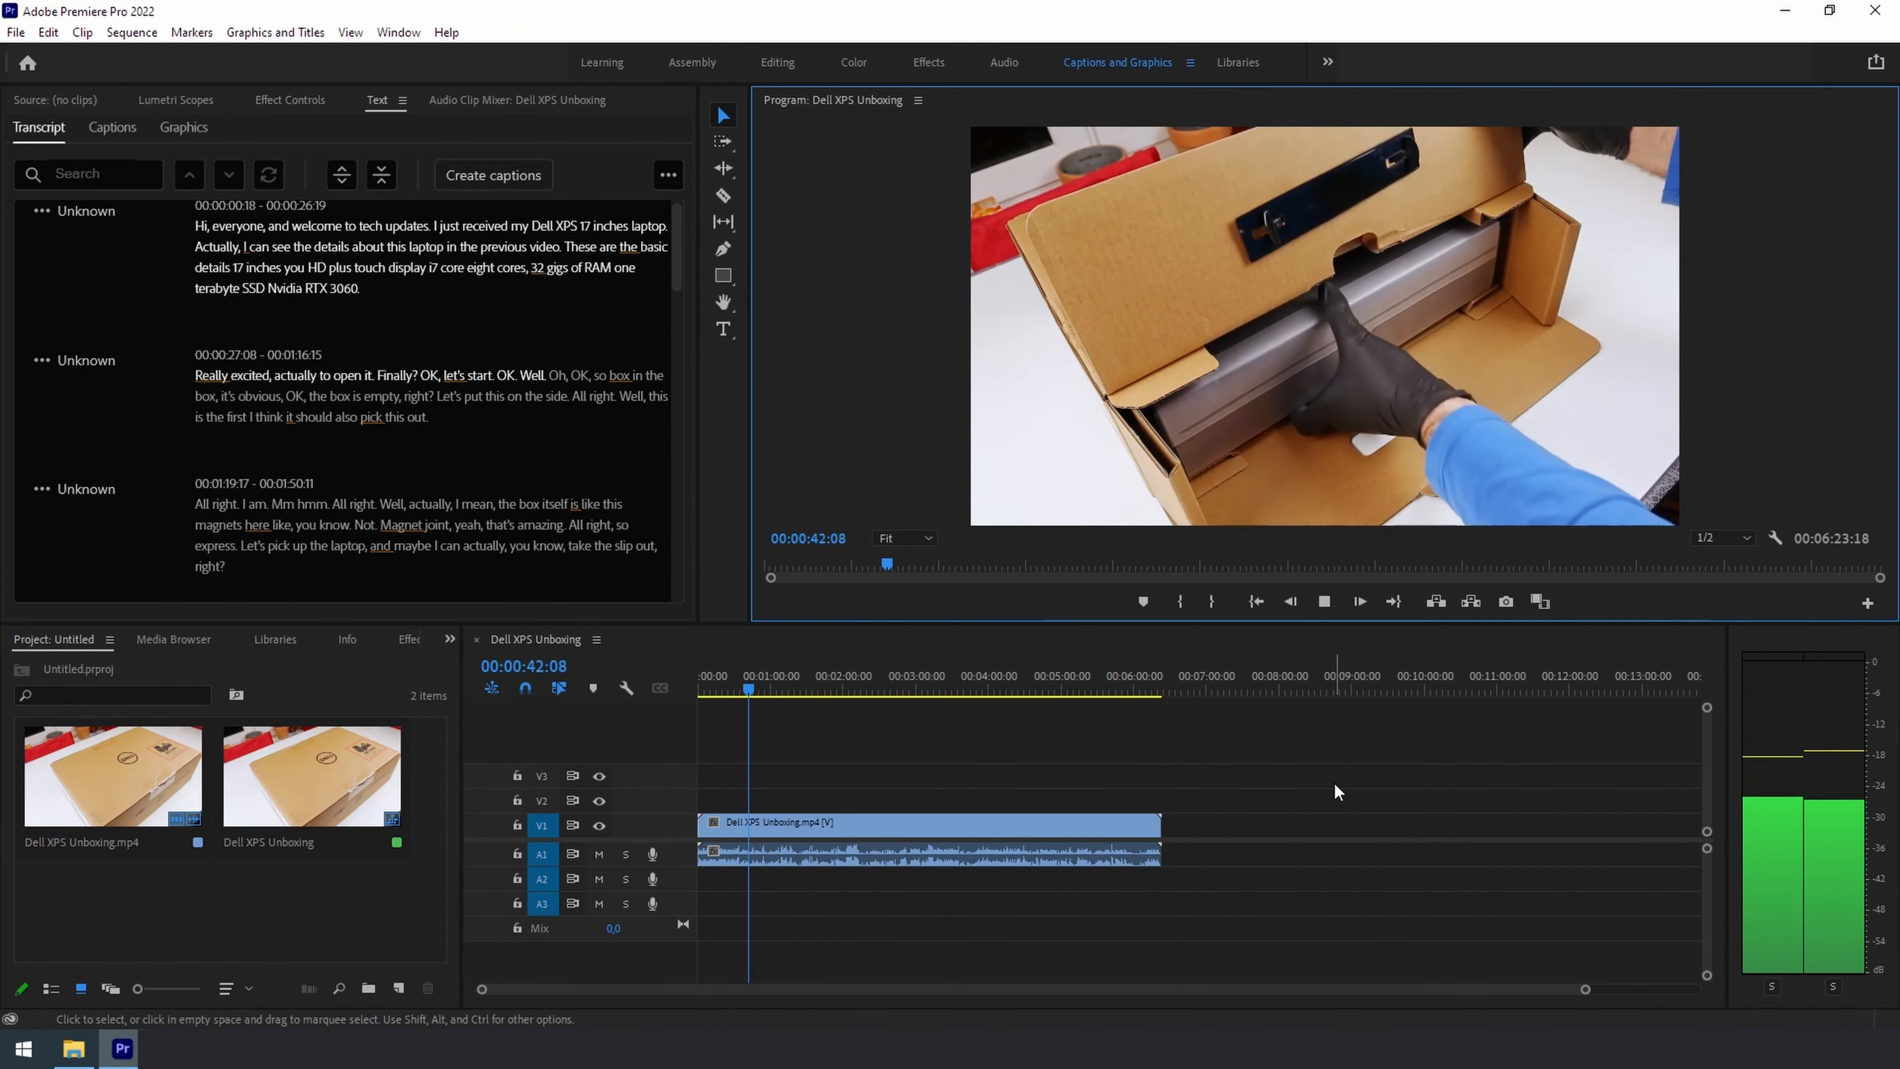
{"action": "left_click", "coordinate": [1324, 601]}
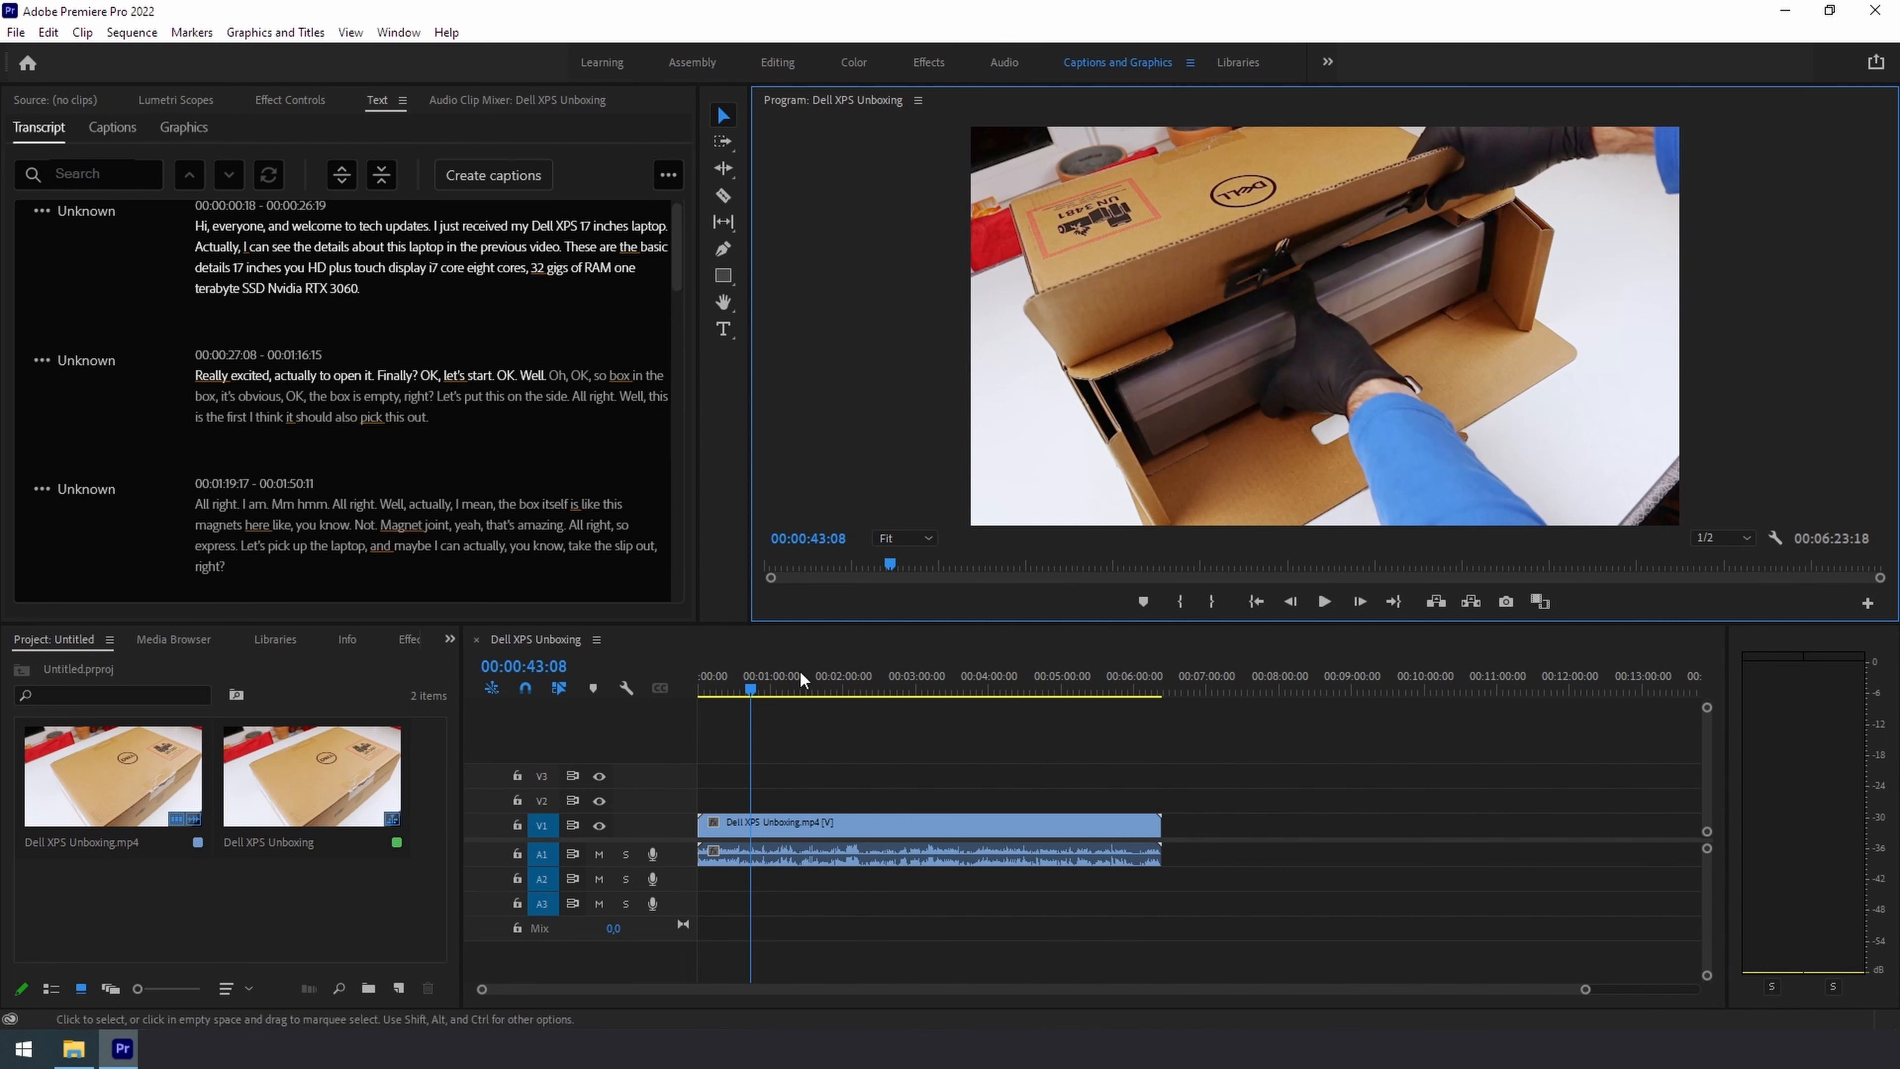
Step: Return the playhead to the sequence start and create captions from the sequence transcript with the Subtitle default preset and double lines
{"action": "left_click_drag", "start_coordinate": [764, 685], "coordinate": [694, 688]}
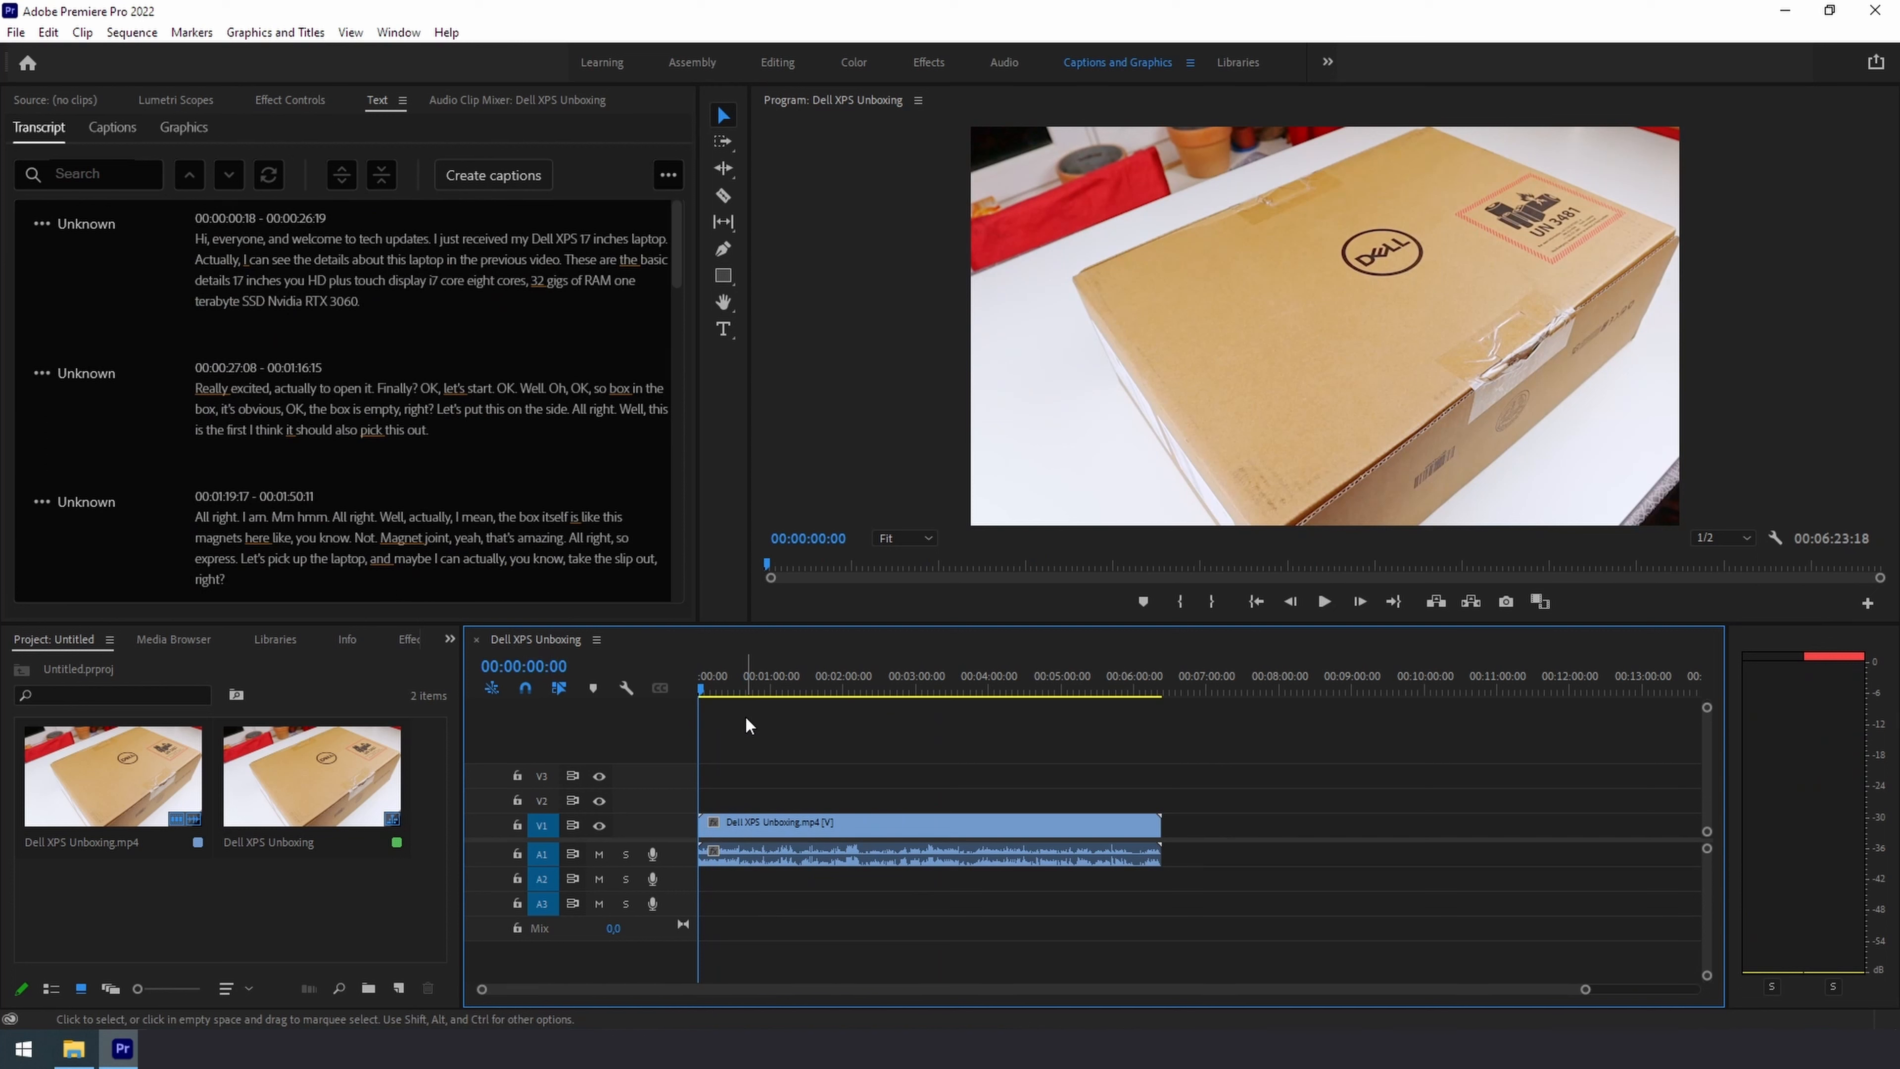
{"action": "left_click", "coordinate": [515, 177]}
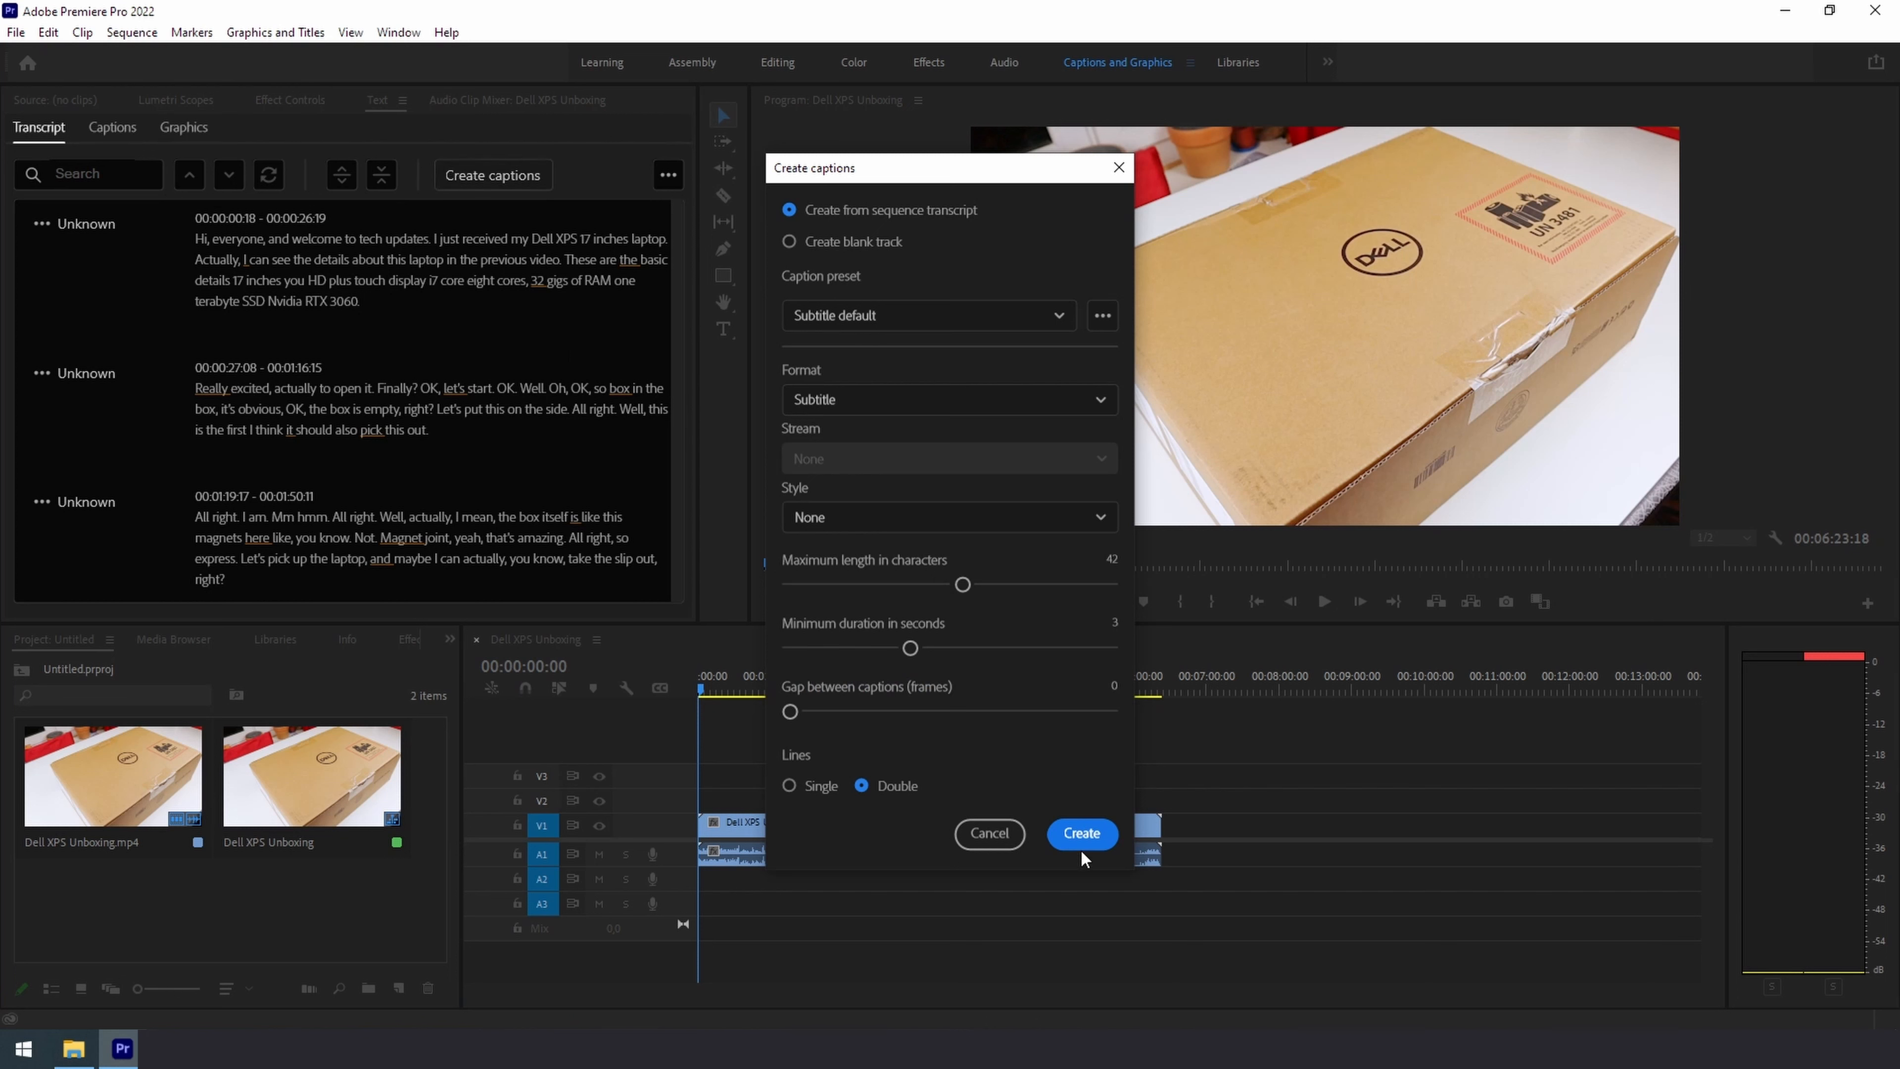
{"action": "left_click", "coordinate": [1082, 833]}
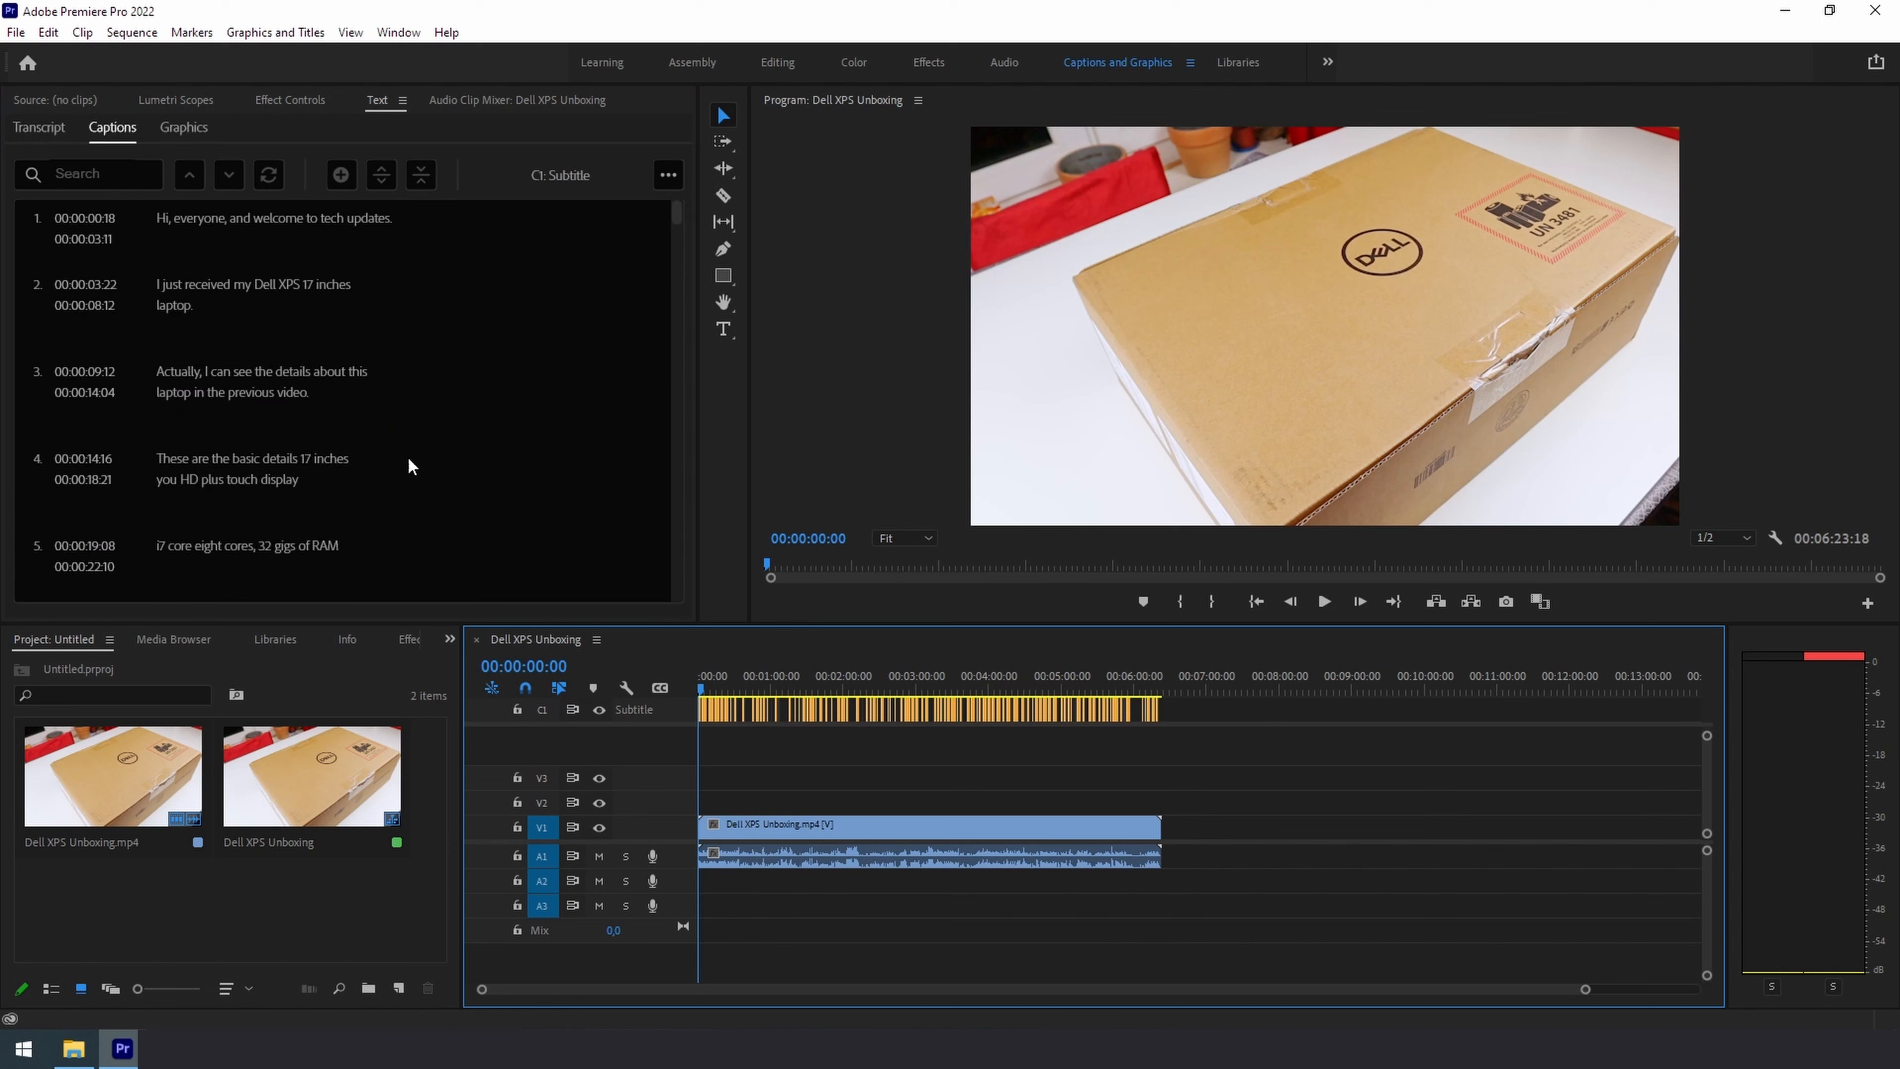
Step: Play the sequence from the start to check the burned-over captions and inspect the caption segments along the subtitle track
{"action": "left_click", "coordinate": [1325, 600]}
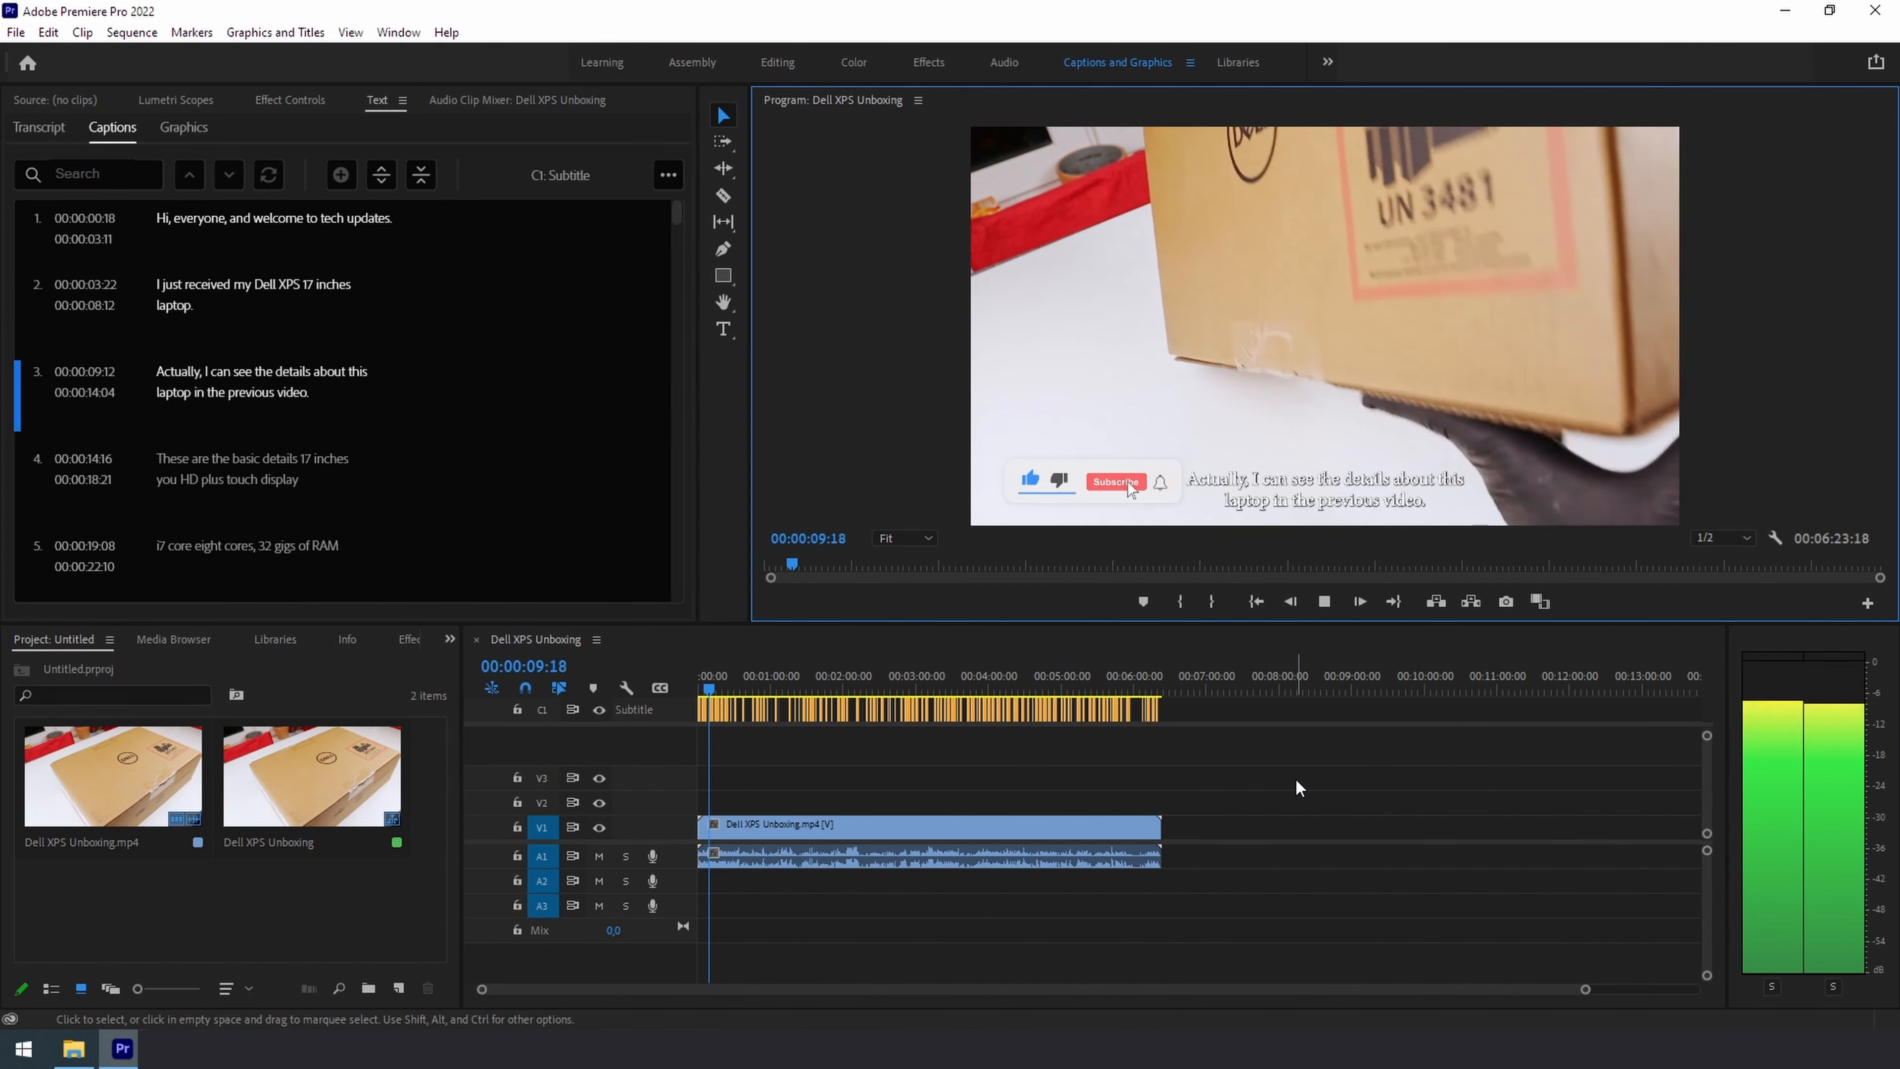
{"action": "left_click", "coordinate": [863, 806]}
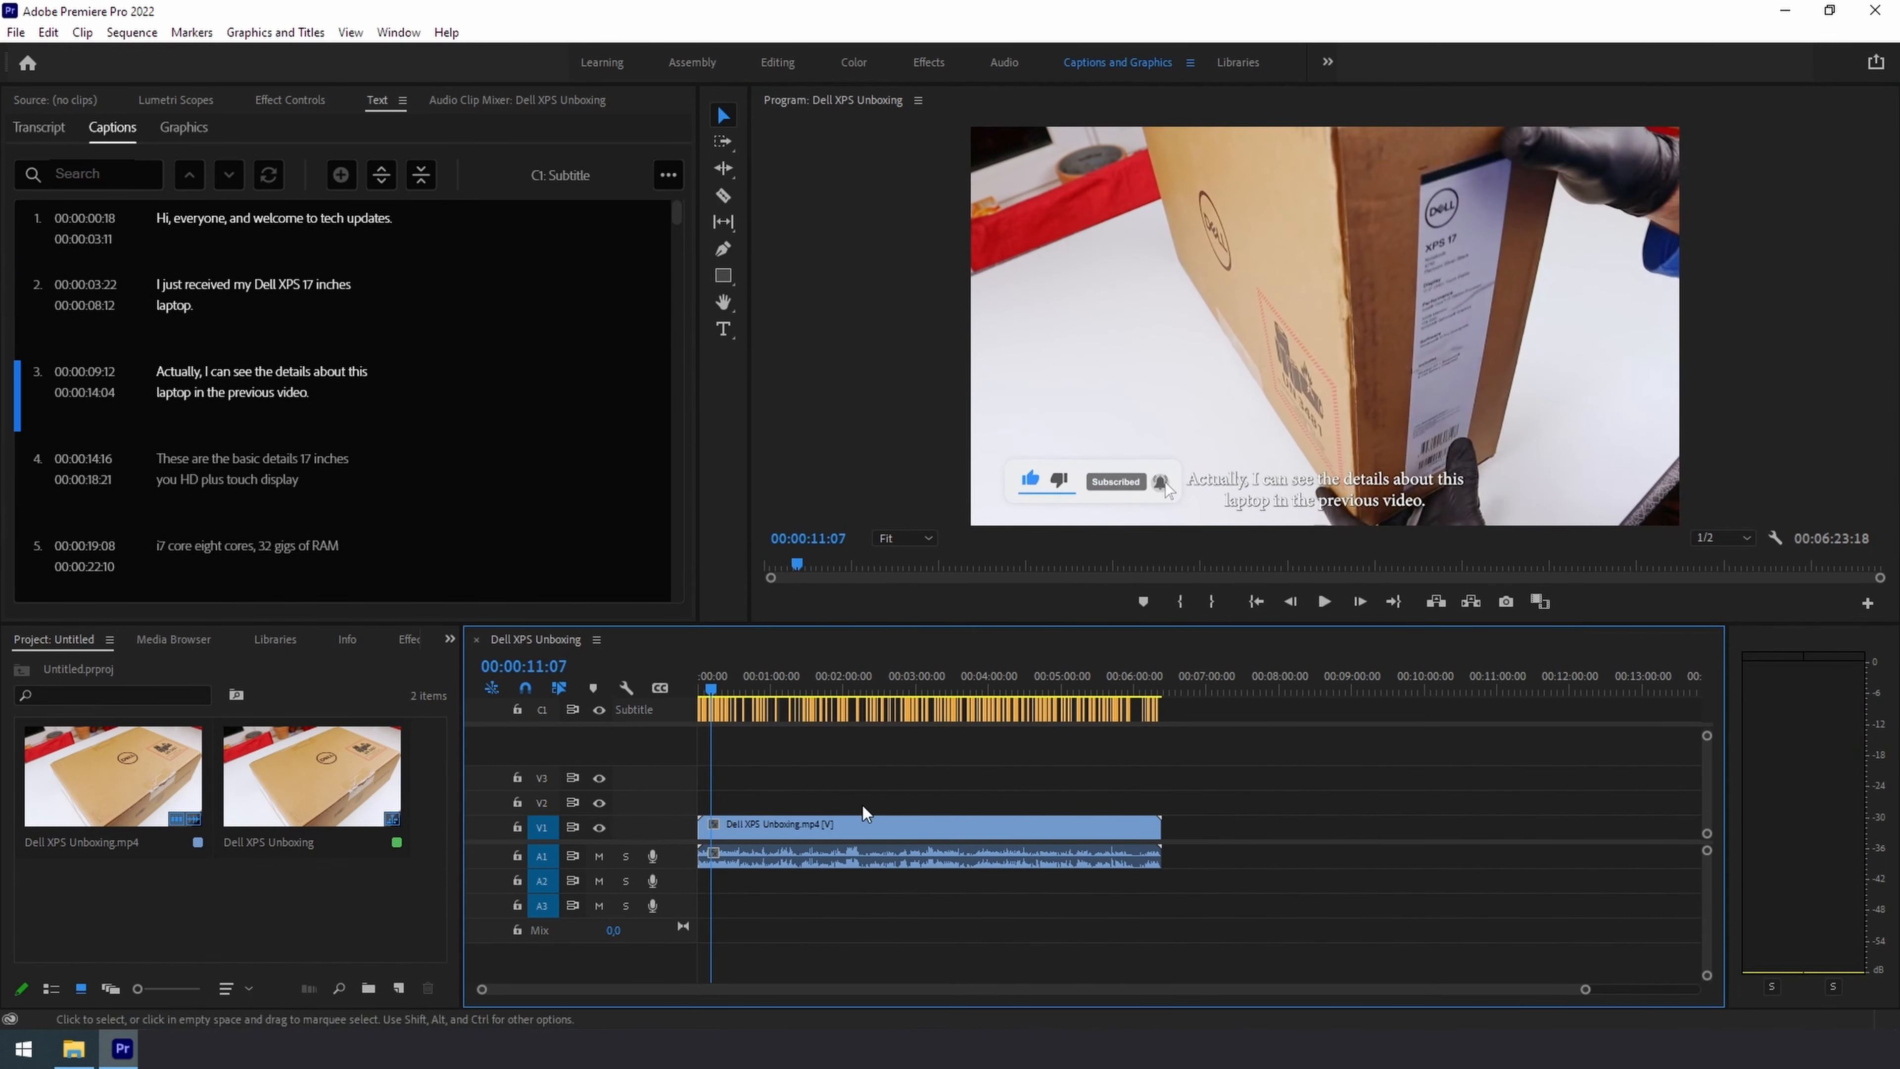
{"action": "scroll", "coordinate": [747, 720], "scroll_direction": "up", "scroll_amount": 5}
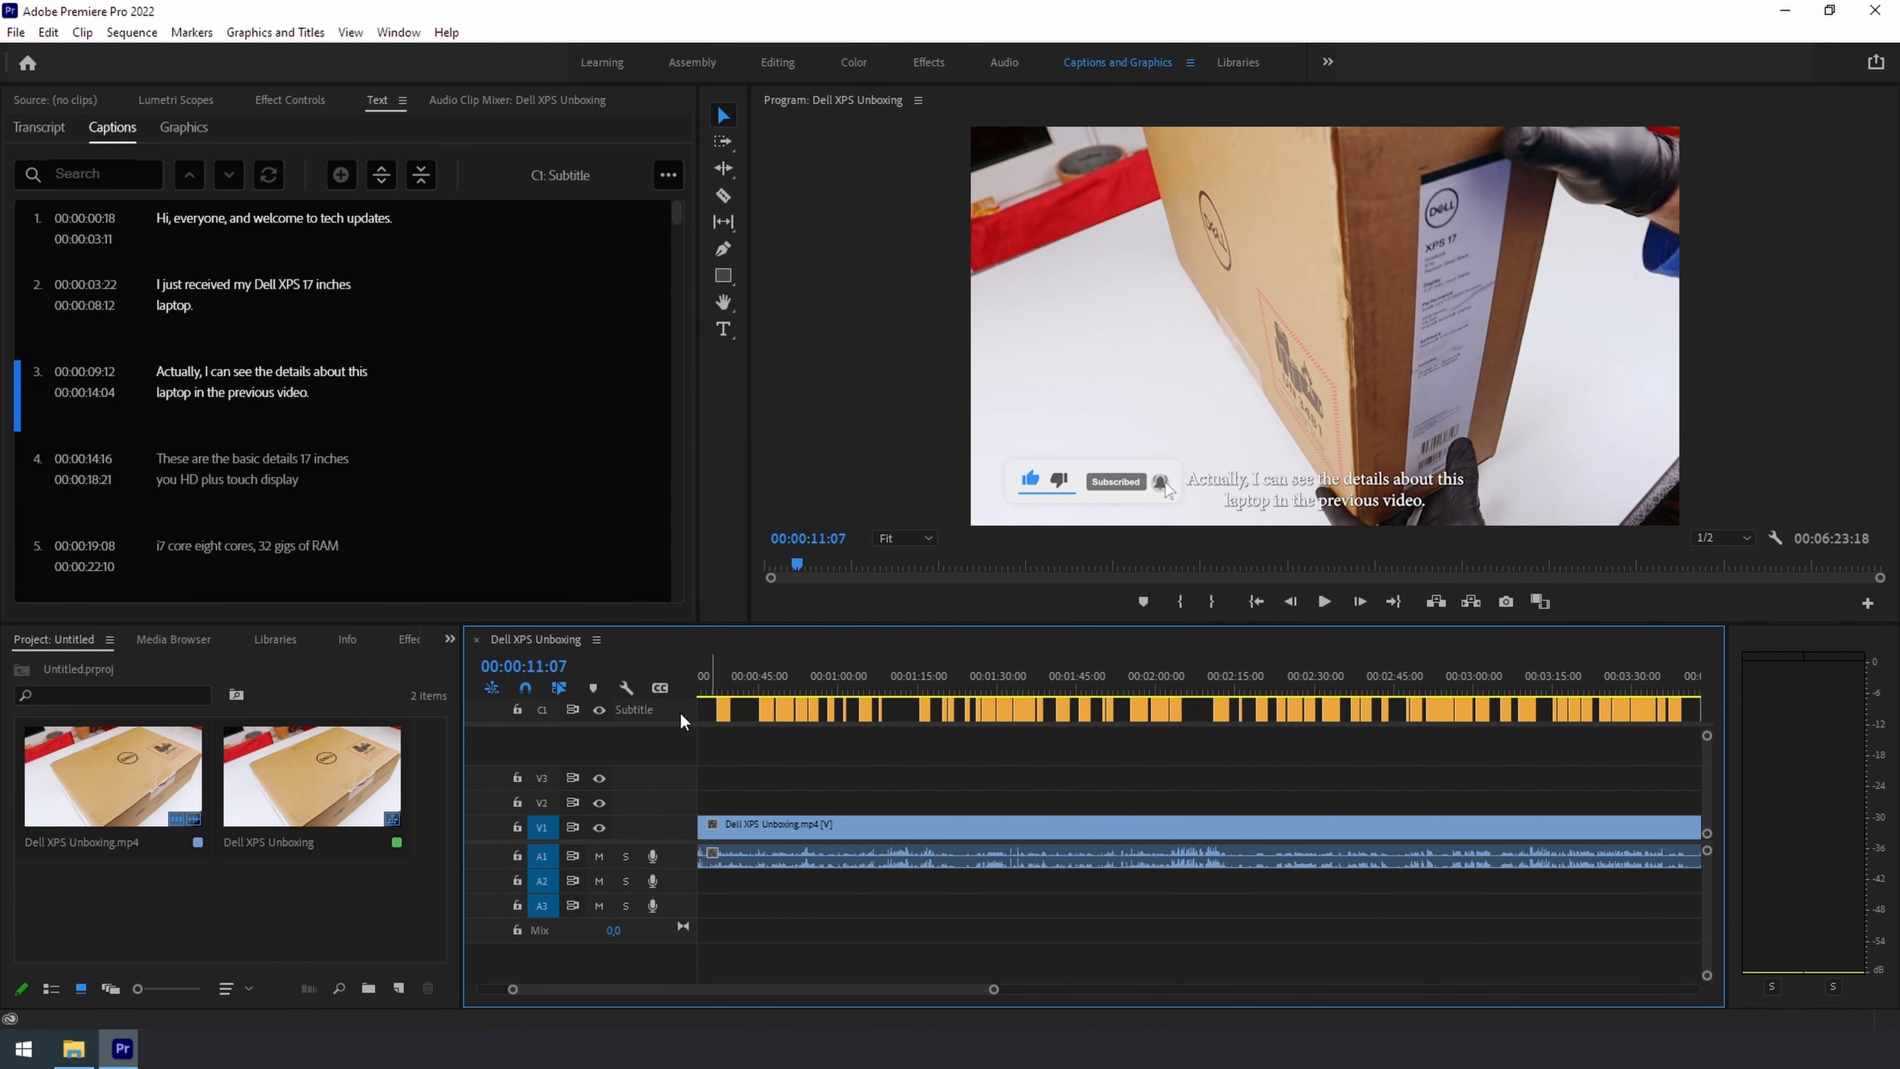
{"action": "scroll", "coordinate": [886, 788], "scroll_direction": "down", "scroll_amount": 5}
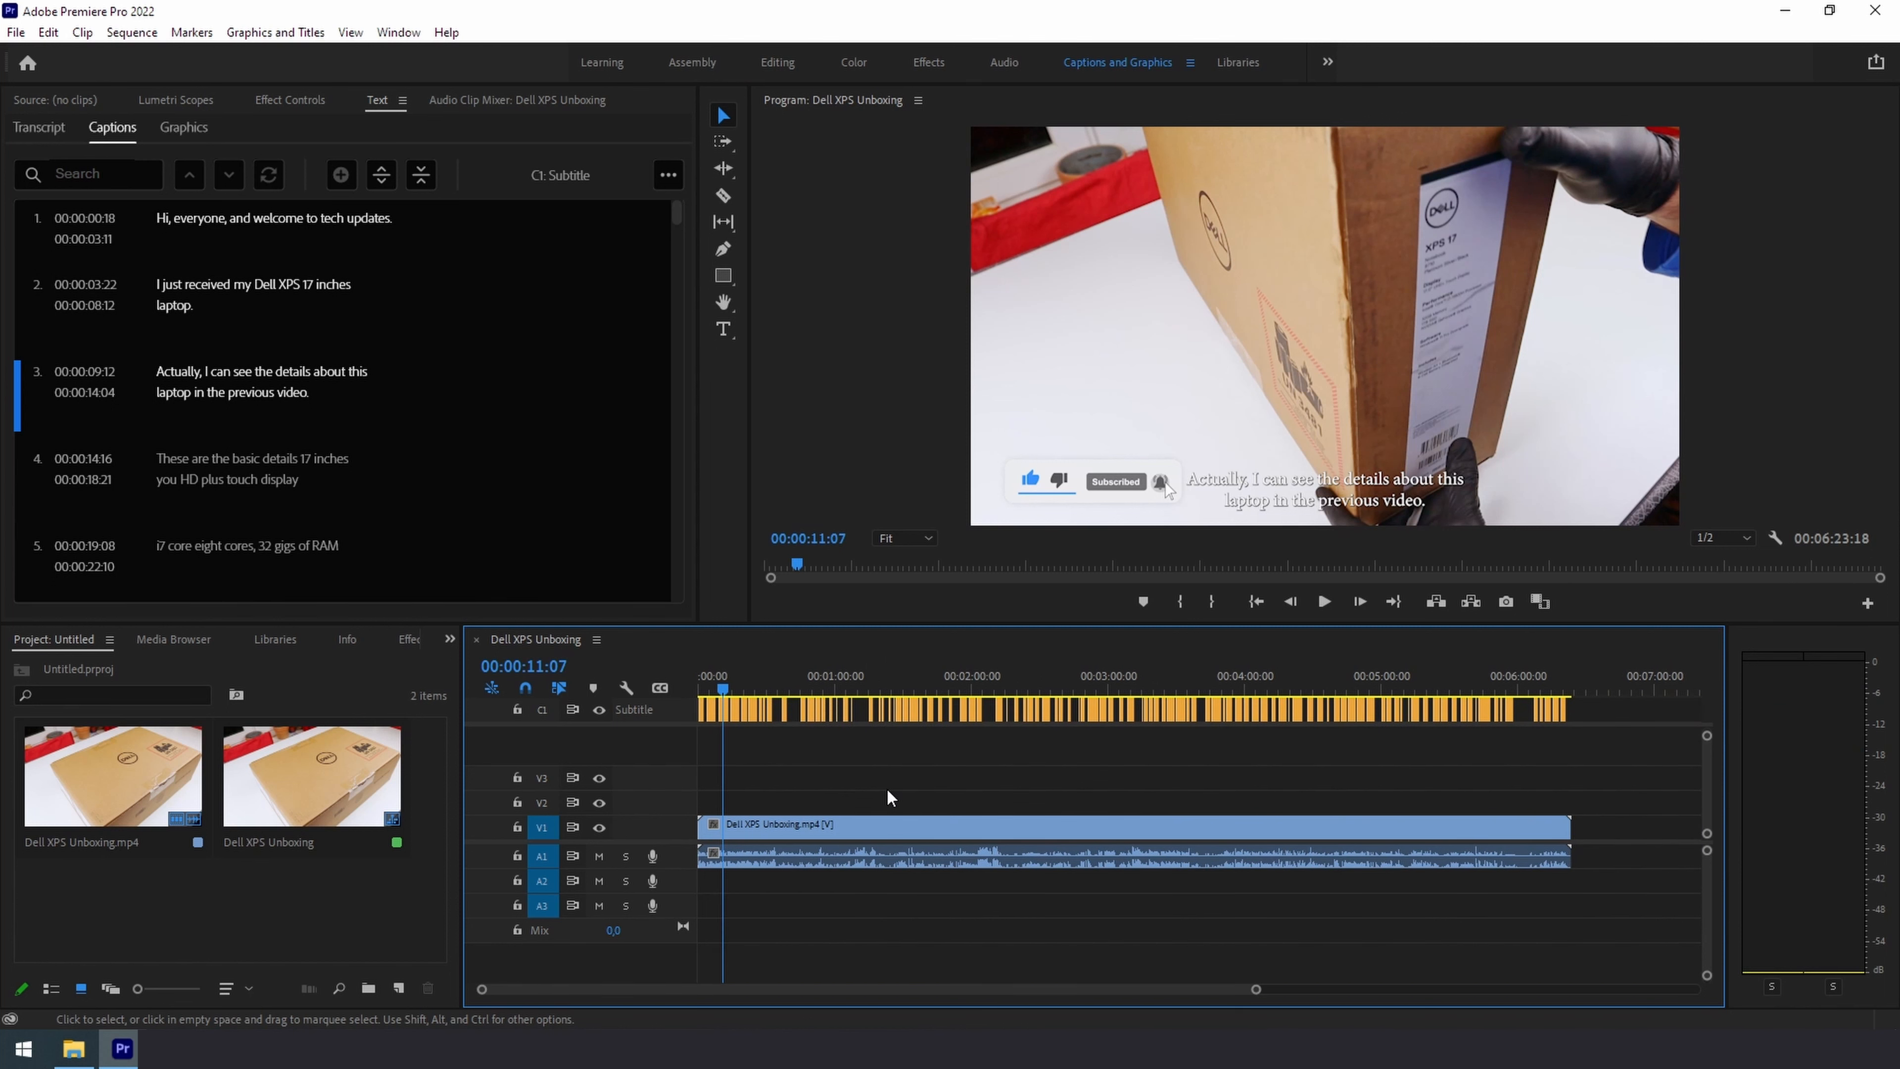
Step: Export the captions as an SRT file named Dell XPS Unboxing.srt in New folder
{"action": "left_click", "coordinate": [668, 177]}
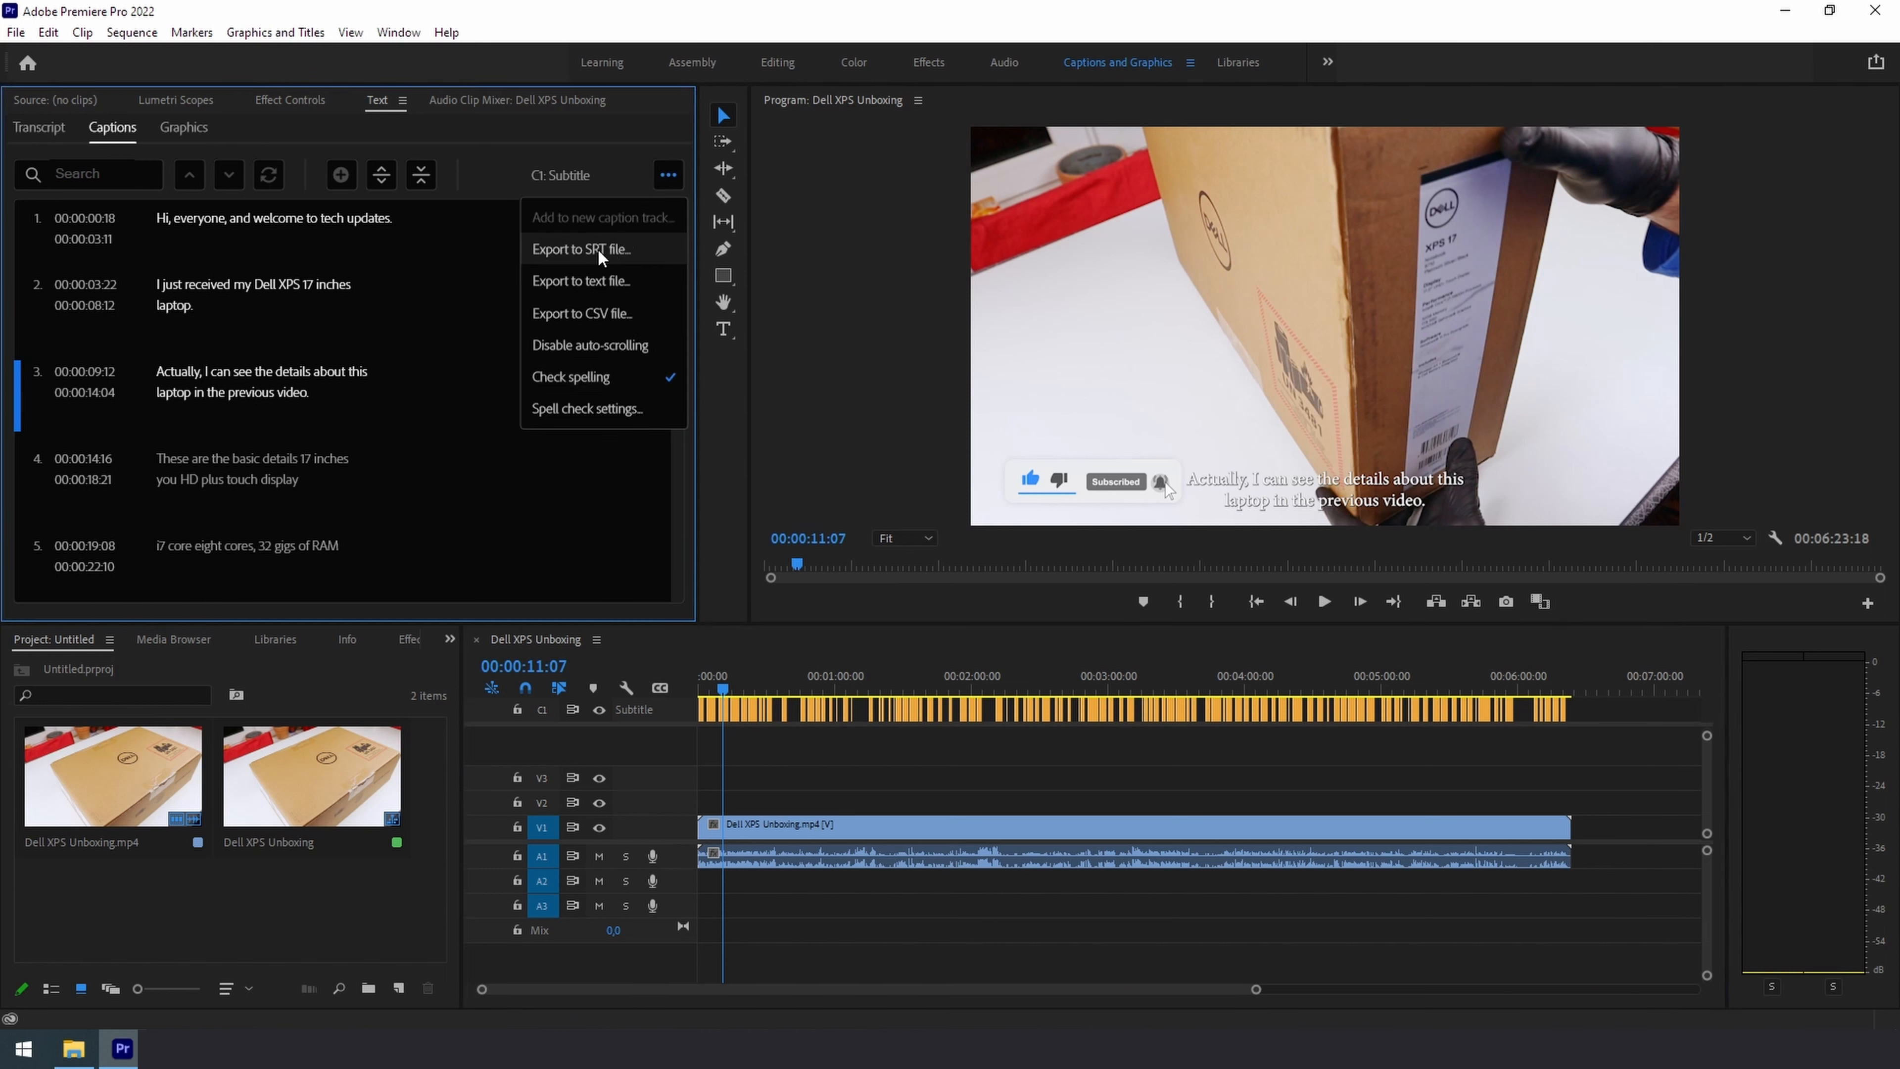
{"action": "left_click", "coordinate": [597, 248]}
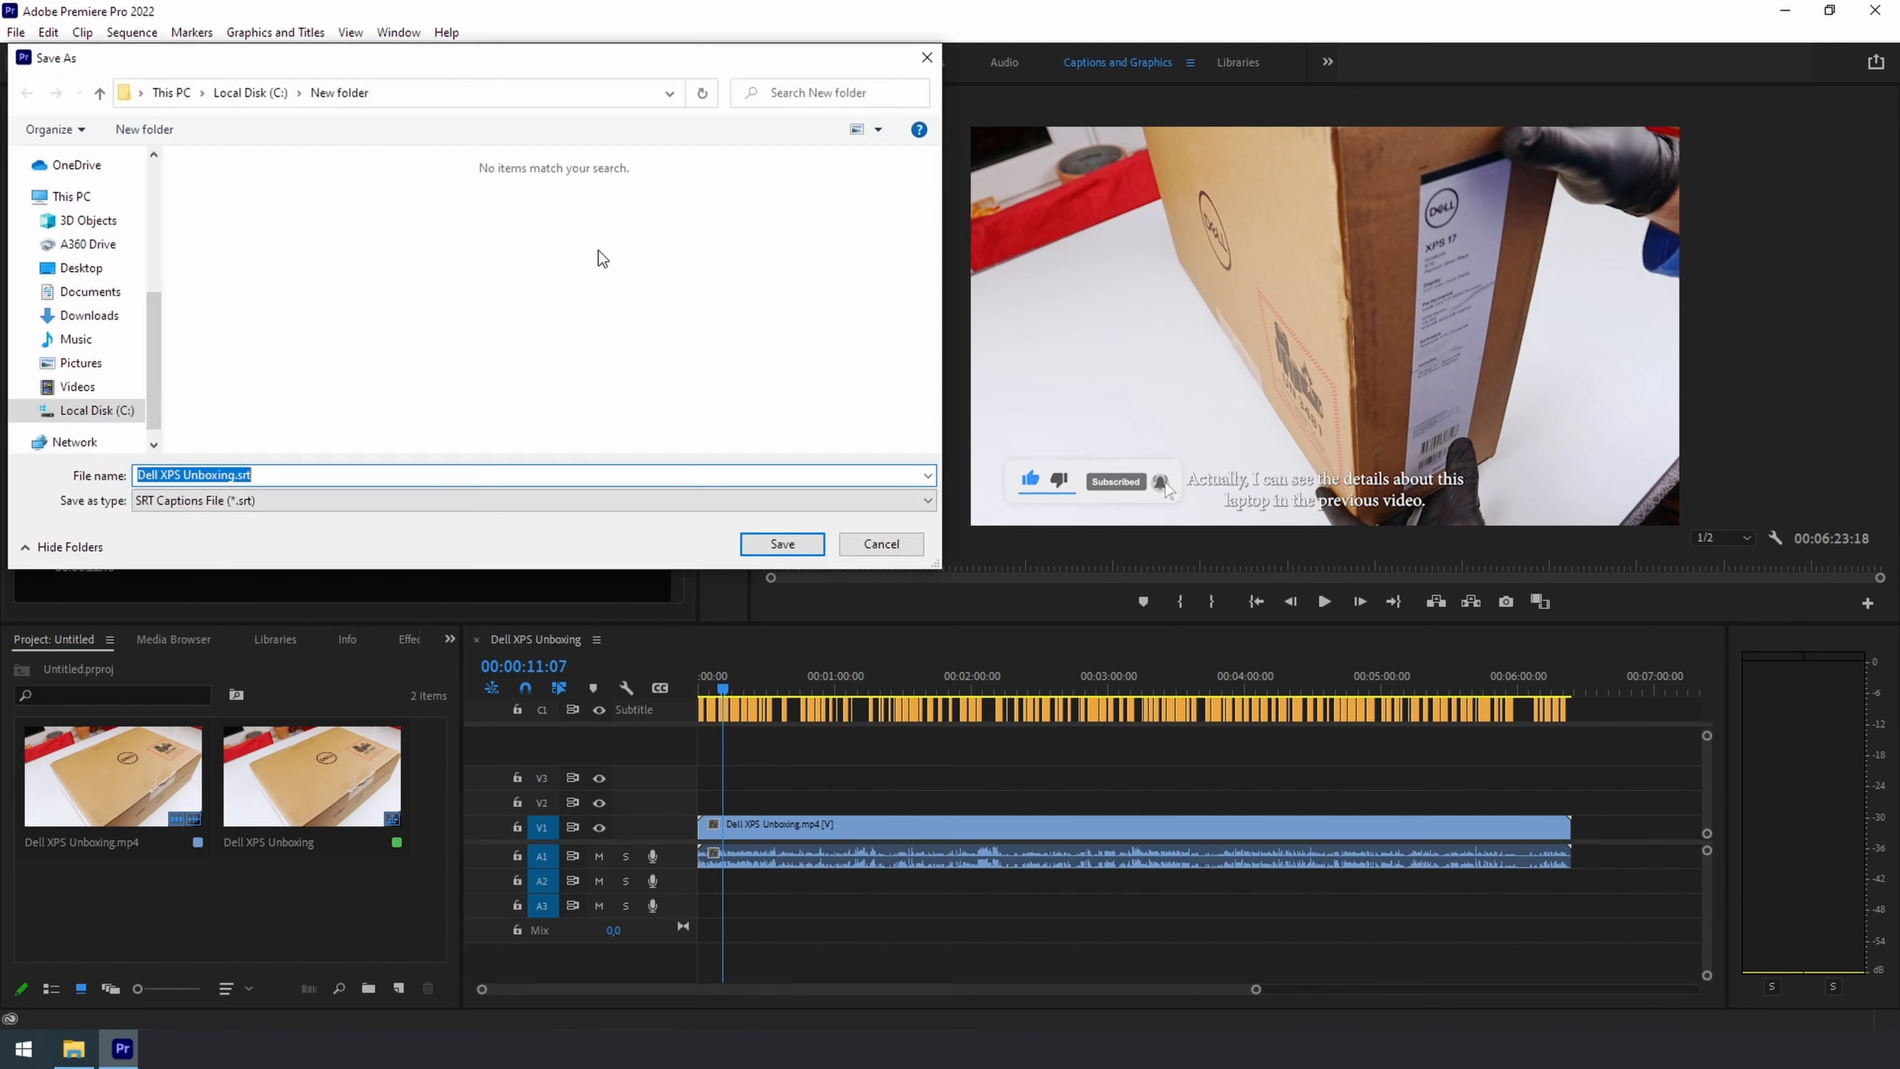
{"action": "left_click", "coordinate": [781, 544]}
Step: Open the exported Dell XPS Unboxing.srt in Notepad, review its timed captions, and close it and put the folder away
{"action": "mouse_move", "coordinate": [73, 1048]}
{"action": "left_click", "coordinate": [75, 970]}
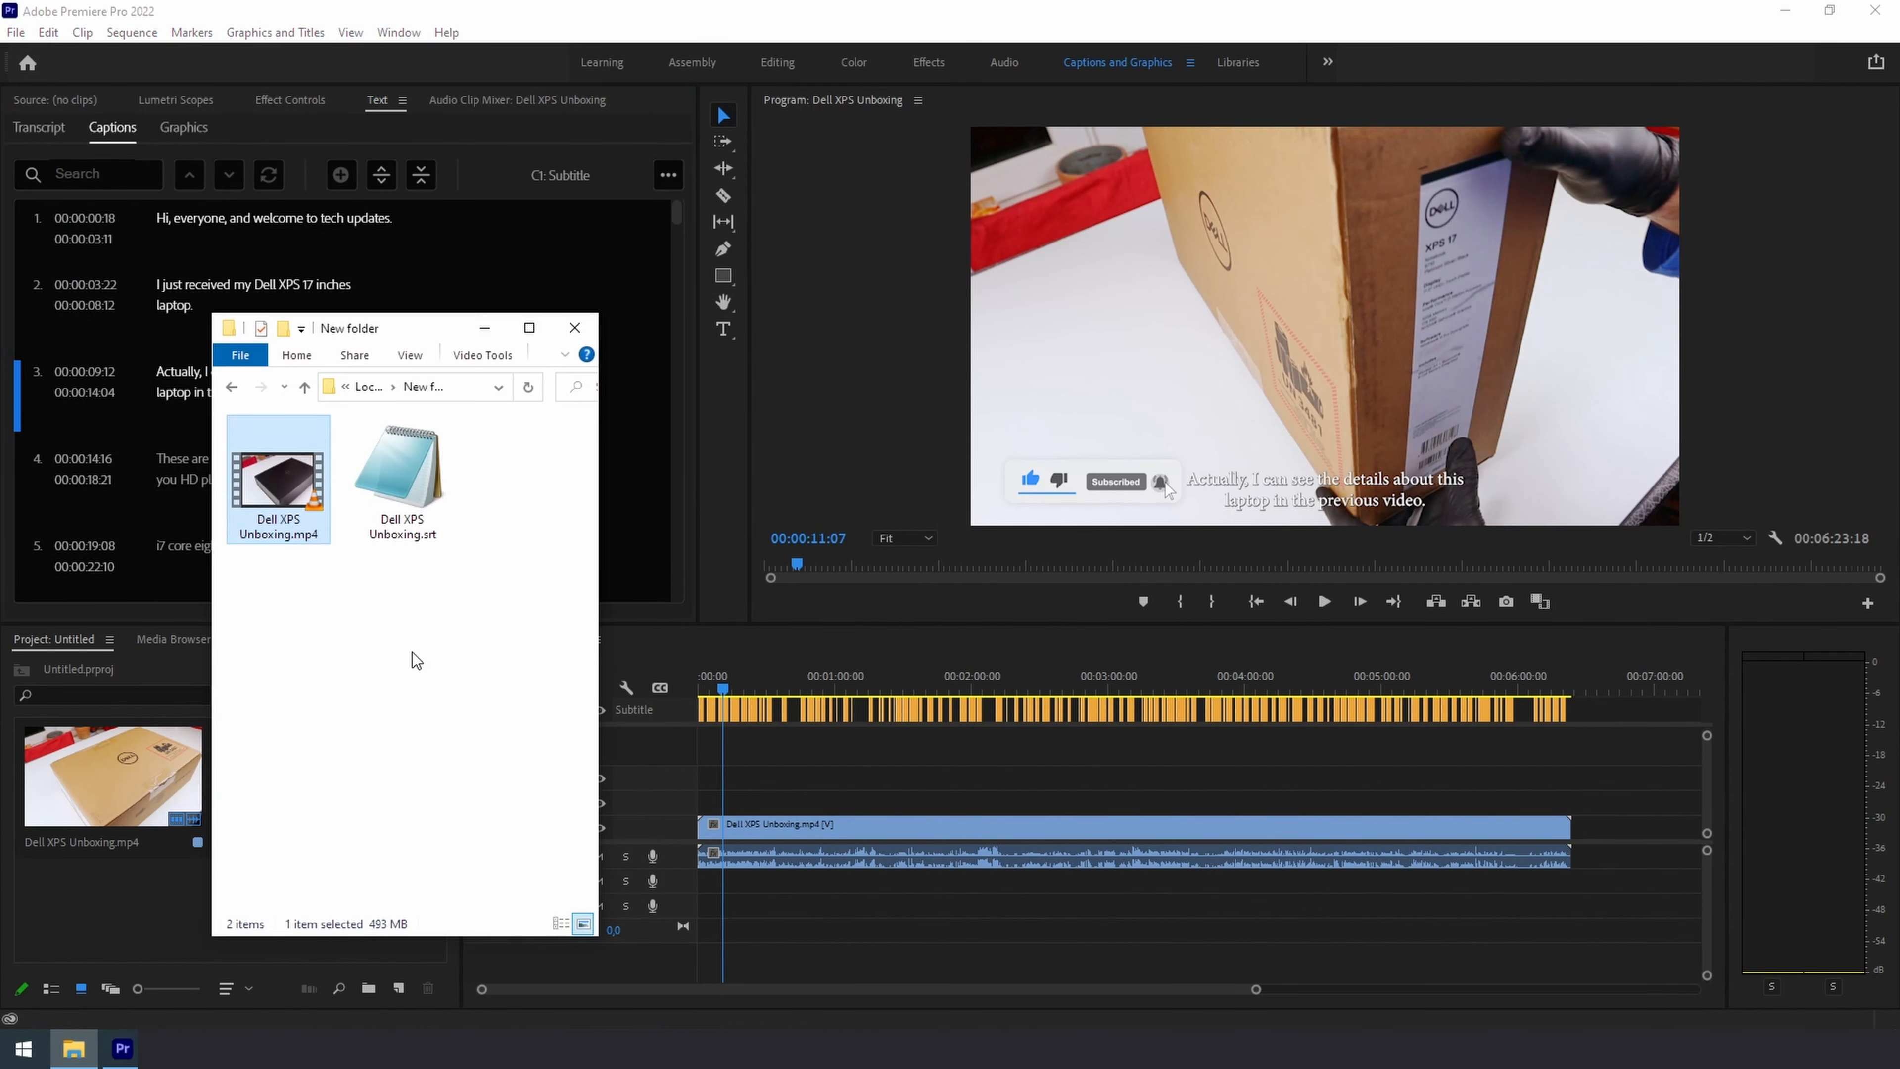
{"action": "double_click", "coordinate": [422, 524]}
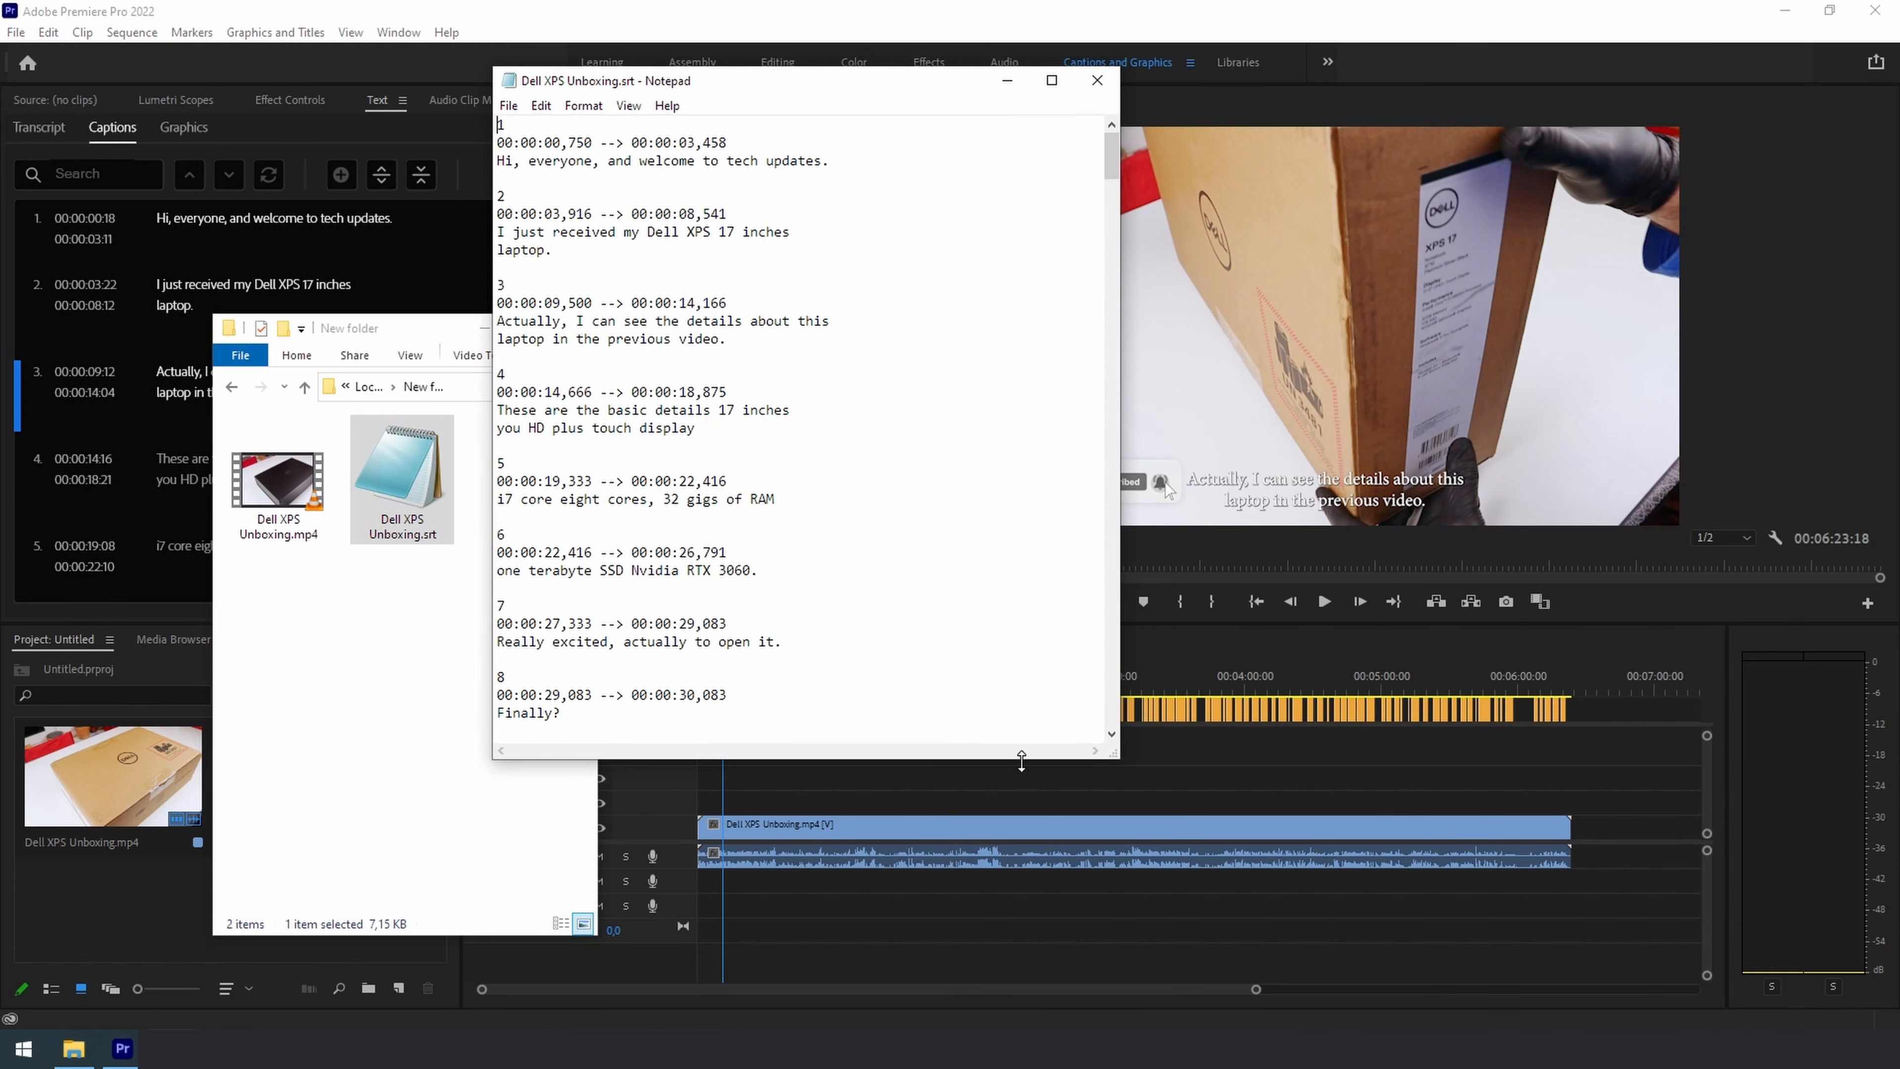
{"action": "left_click_drag", "start_coordinate": [1019, 757], "coordinate": [1020, 974]}
{"action": "left_click_drag", "start_coordinate": [1127, 324], "coordinate": [950, 325]}
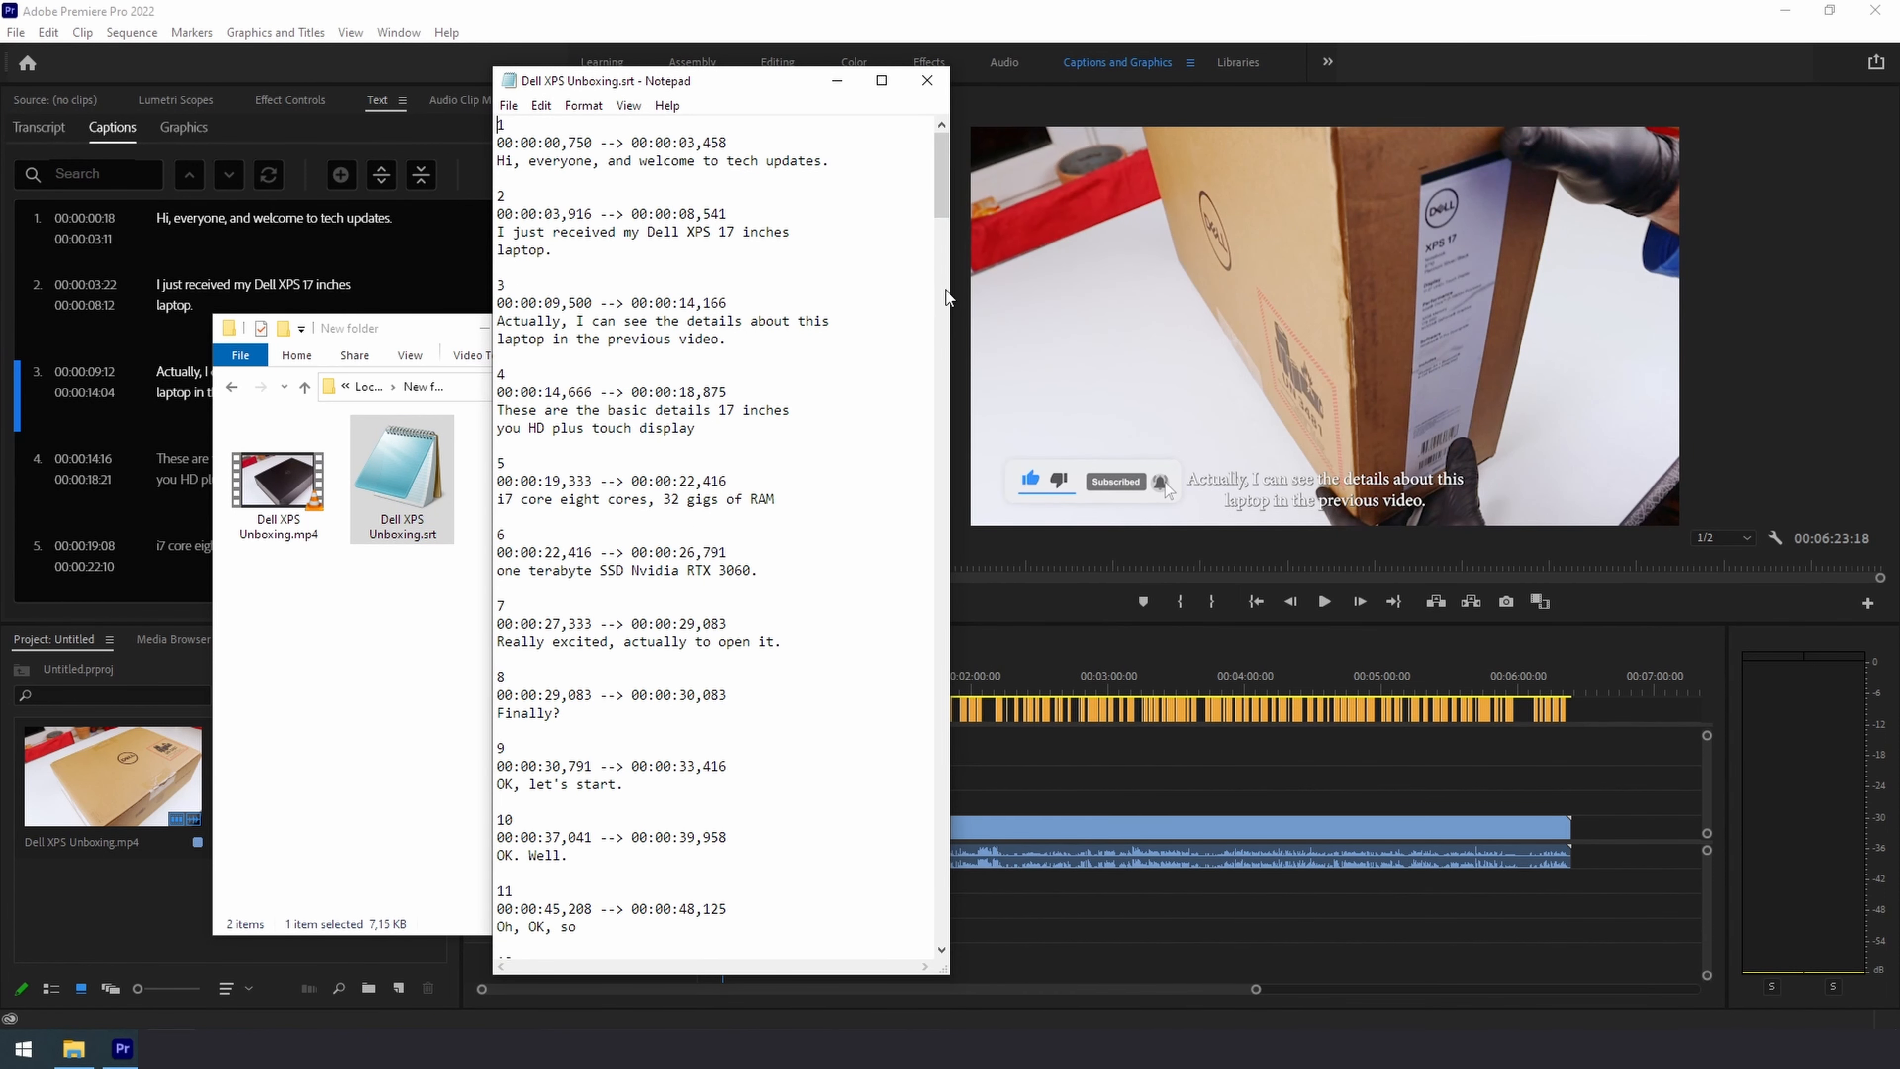
{"action": "left_click", "coordinate": [928, 81]}
{"action": "left_click", "coordinate": [485, 334]}
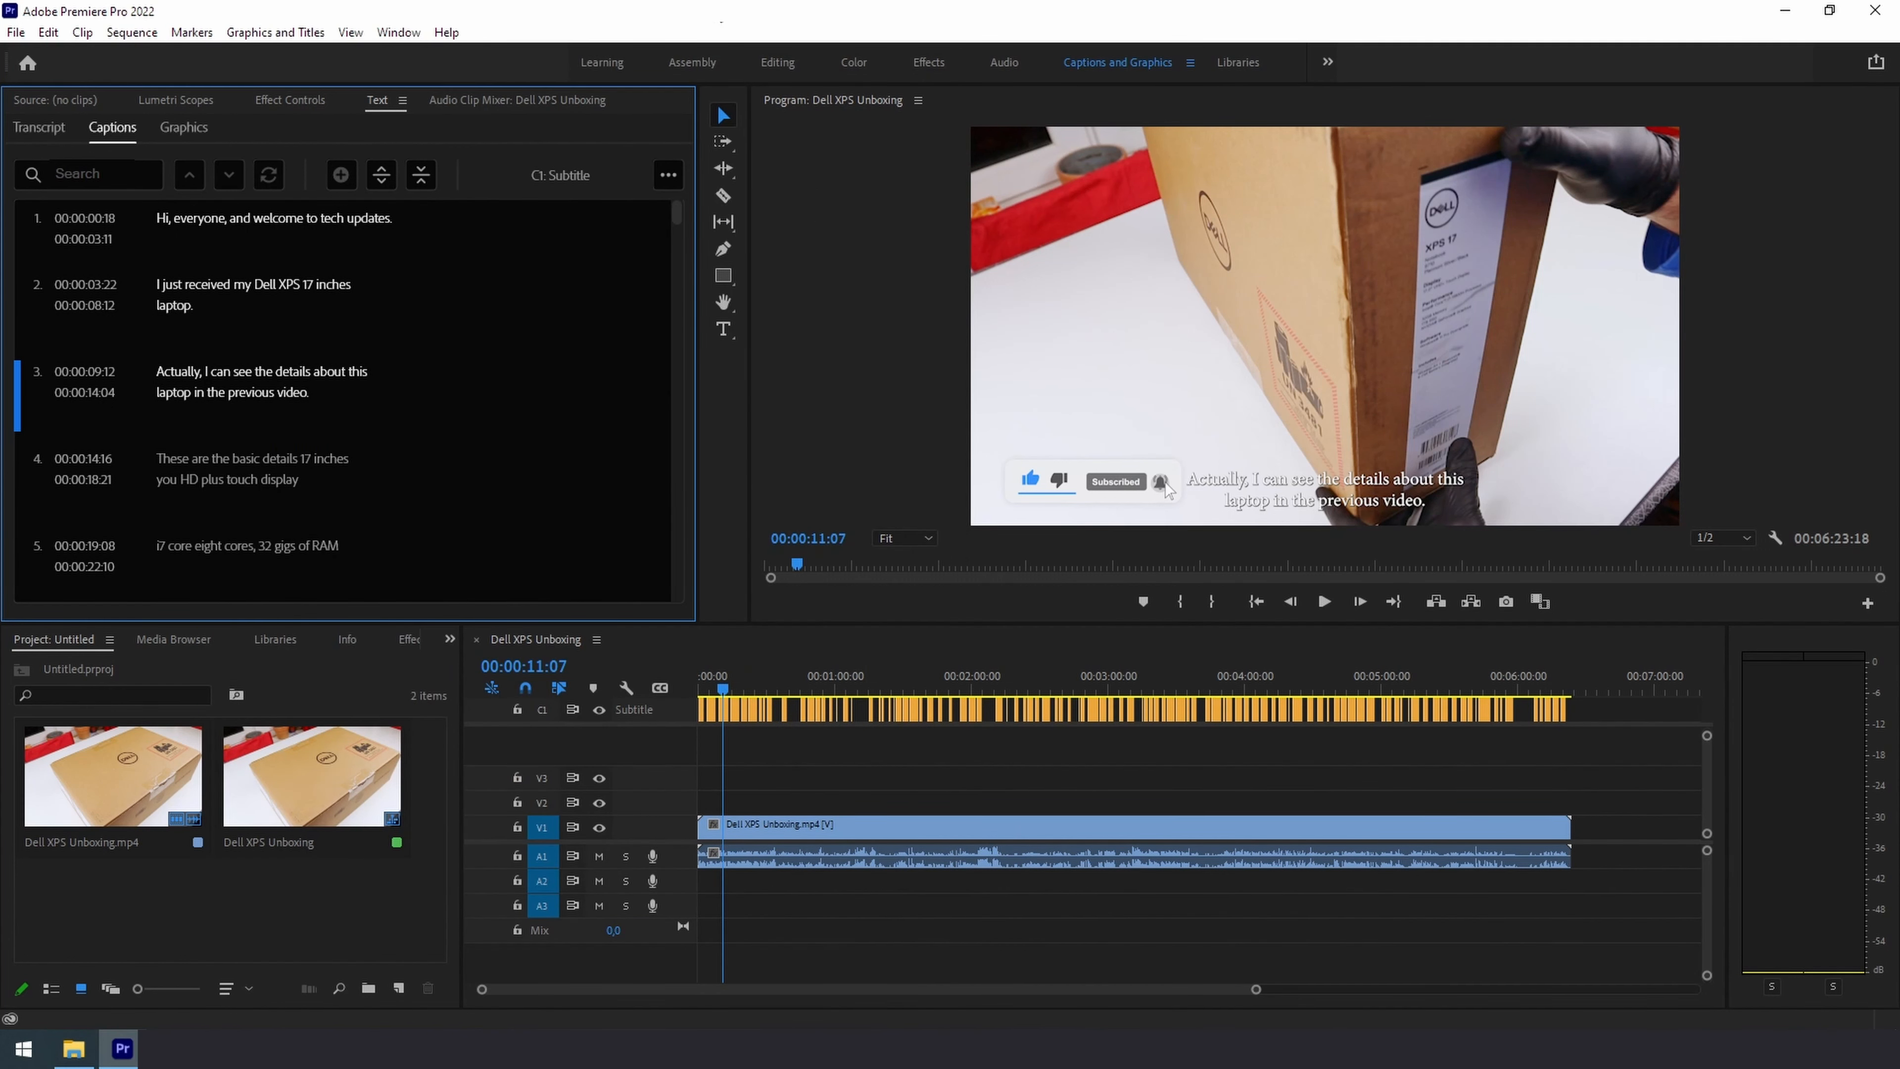
Step: Show the sequence's transcript again in place of the captions
{"action": "left_click", "coordinate": [43, 129]}
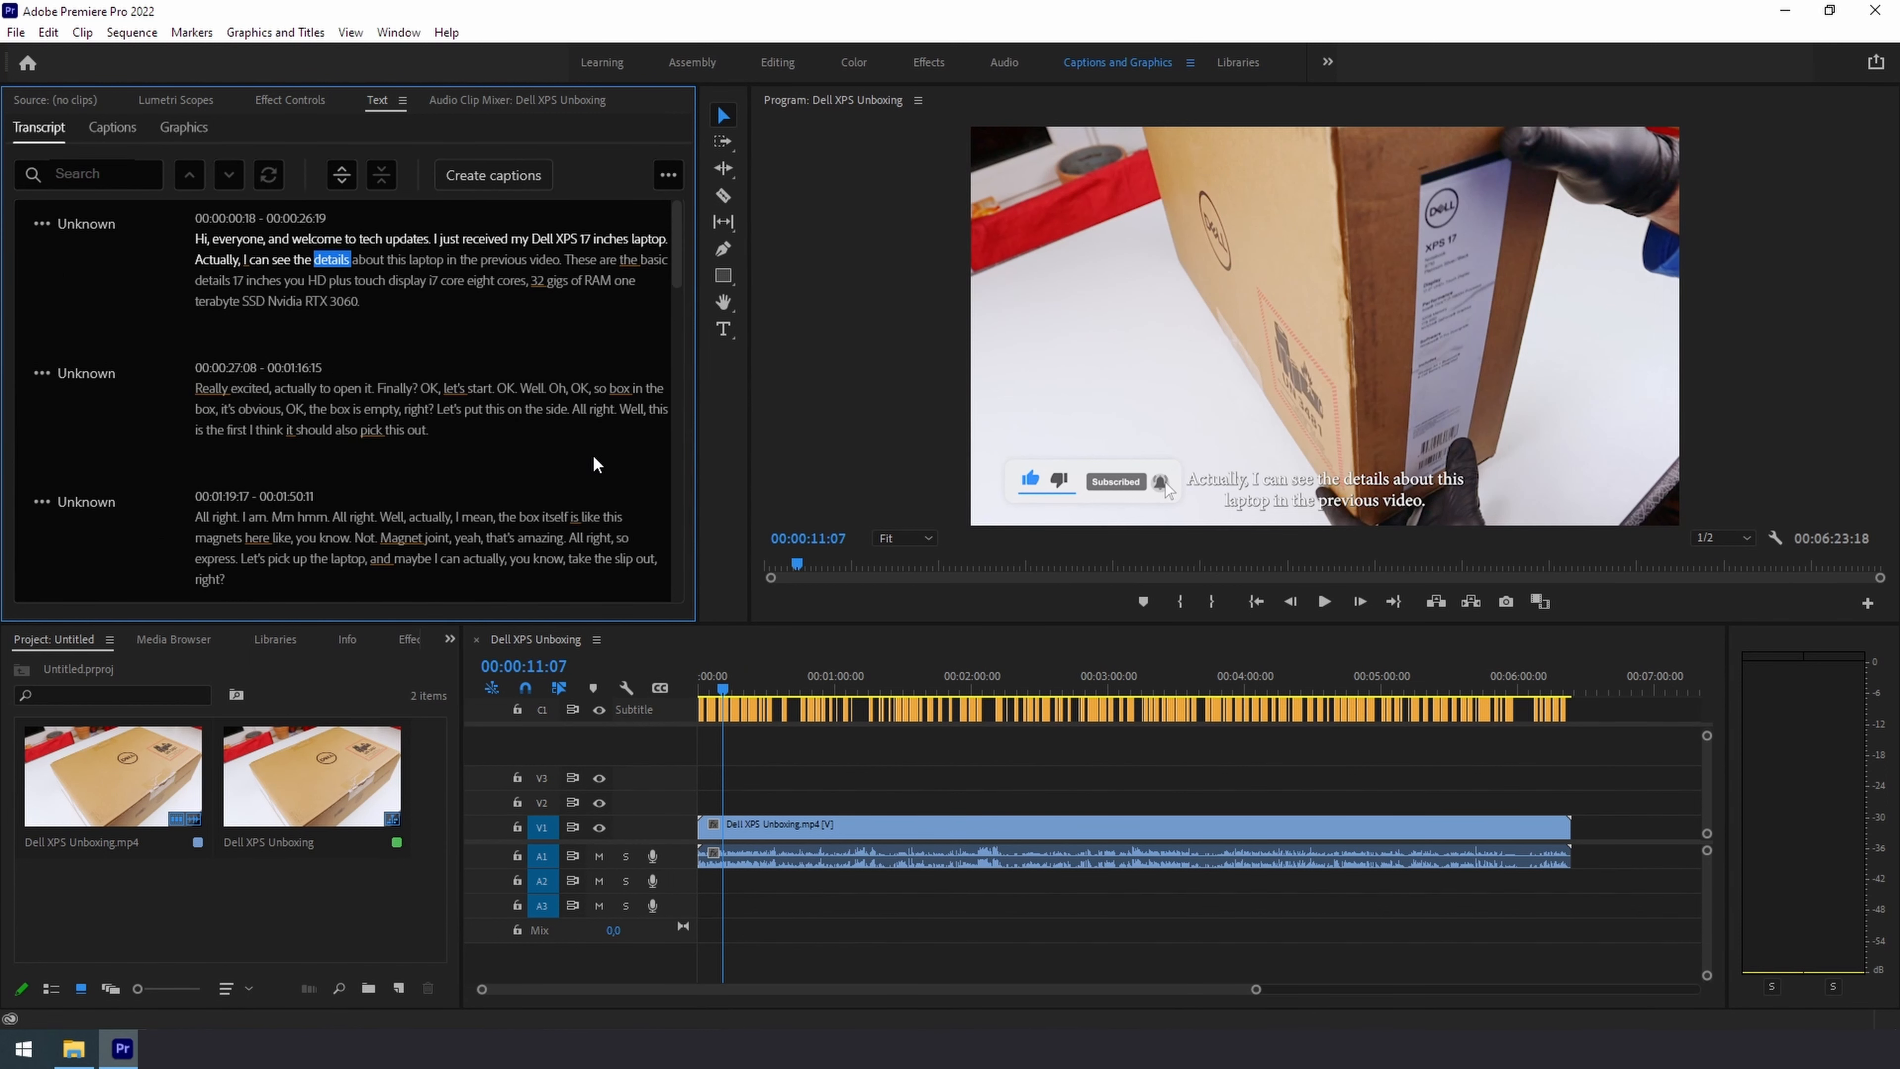